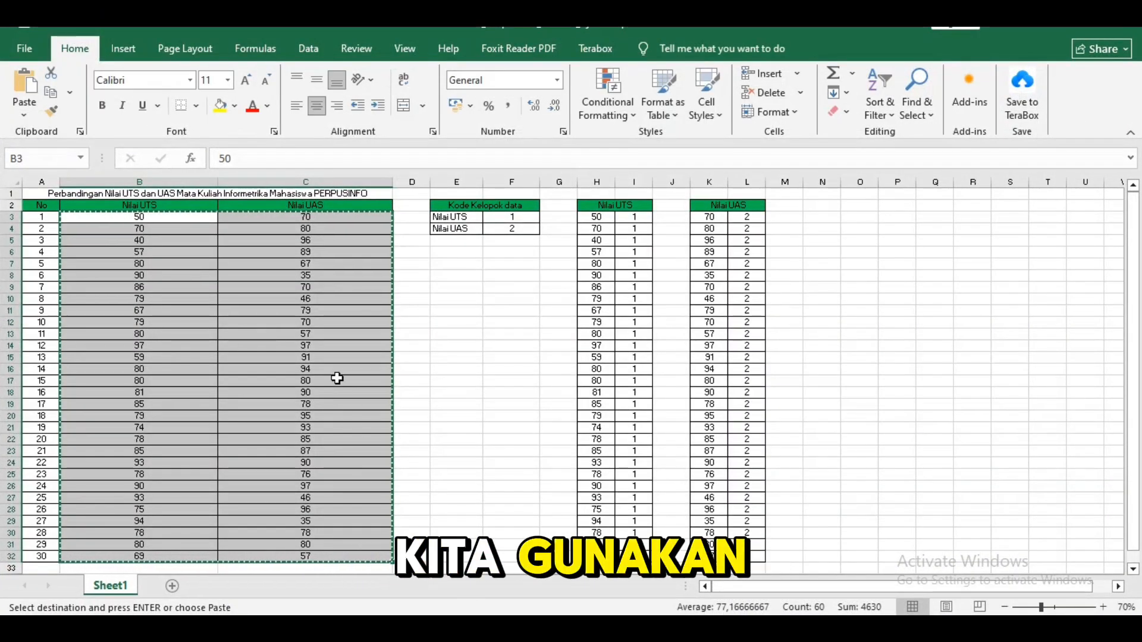
# - Copy the Nilai UTS and Nilai UAS scores in cells B3:C32
pyautogui.click(326, 241)
pyautogui.click(185, 217)
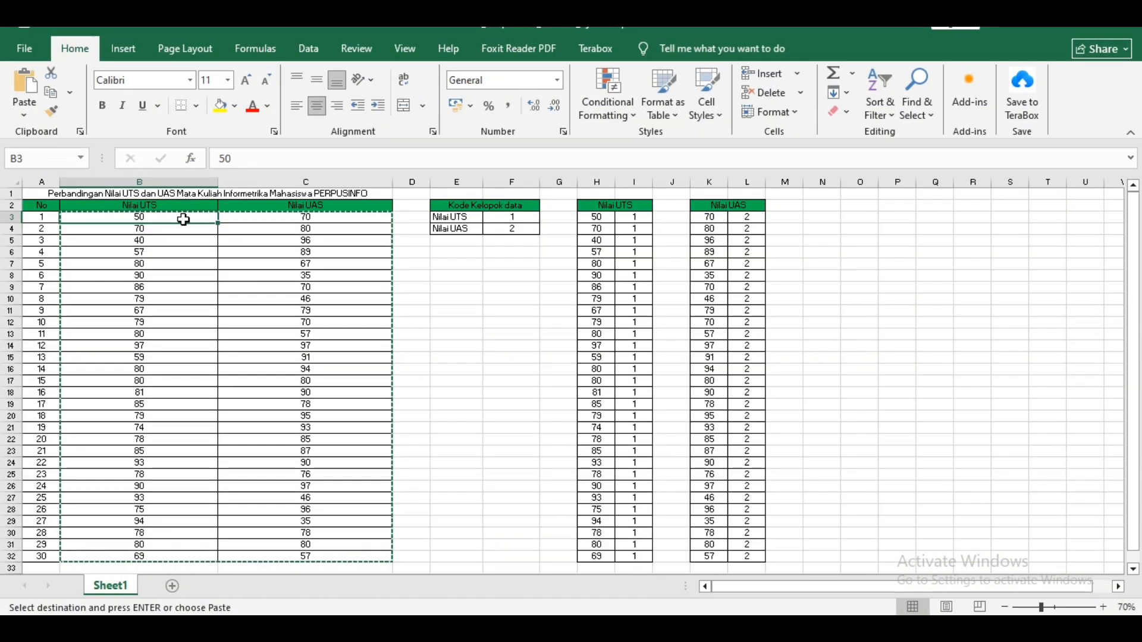
pyautogui.hotkey('ctrl', 'shift', 'Down')
pyautogui.hotkey('ctrl', 'shift', 'Right')
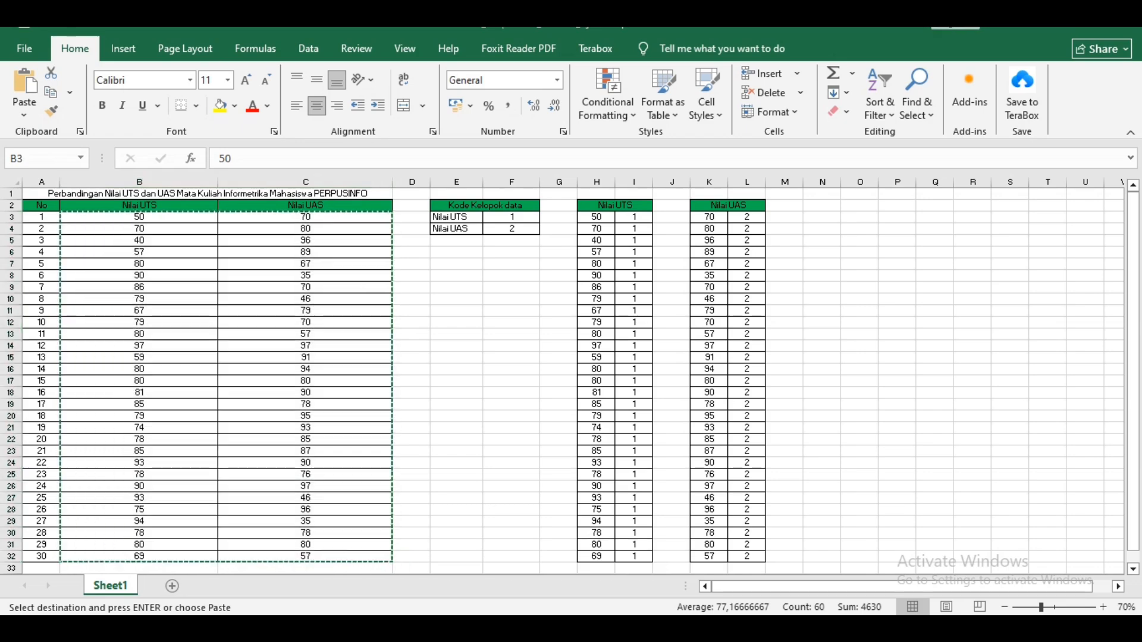
# - Switch to the empty SPSS dataset and paste the copied scores starting at row 1 of the first column
pyautogui.moveTo(687, 588)
pyautogui.click(577, 553)
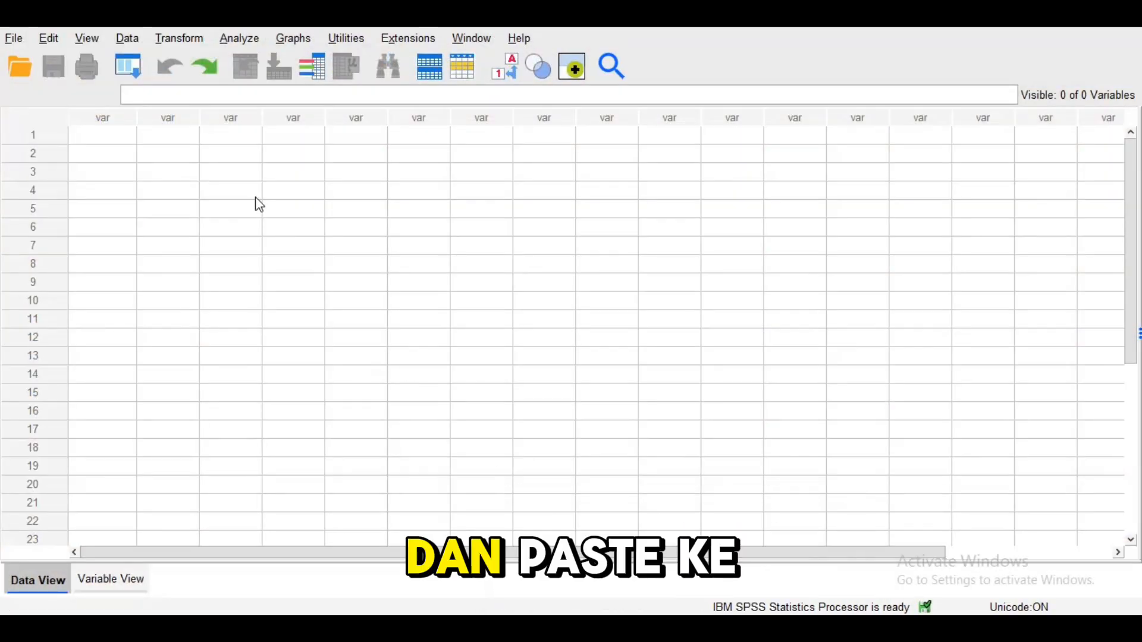
pyautogui.click(123, 137)
pyautogui.rightClick(123, 137)
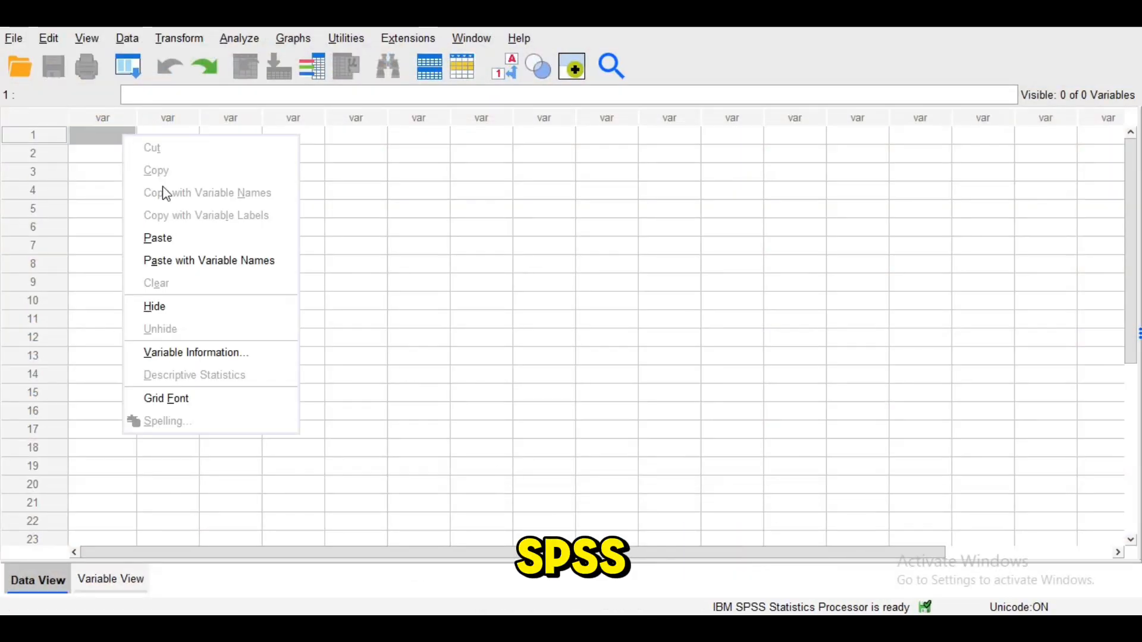
pyautogui.click(180, 238)
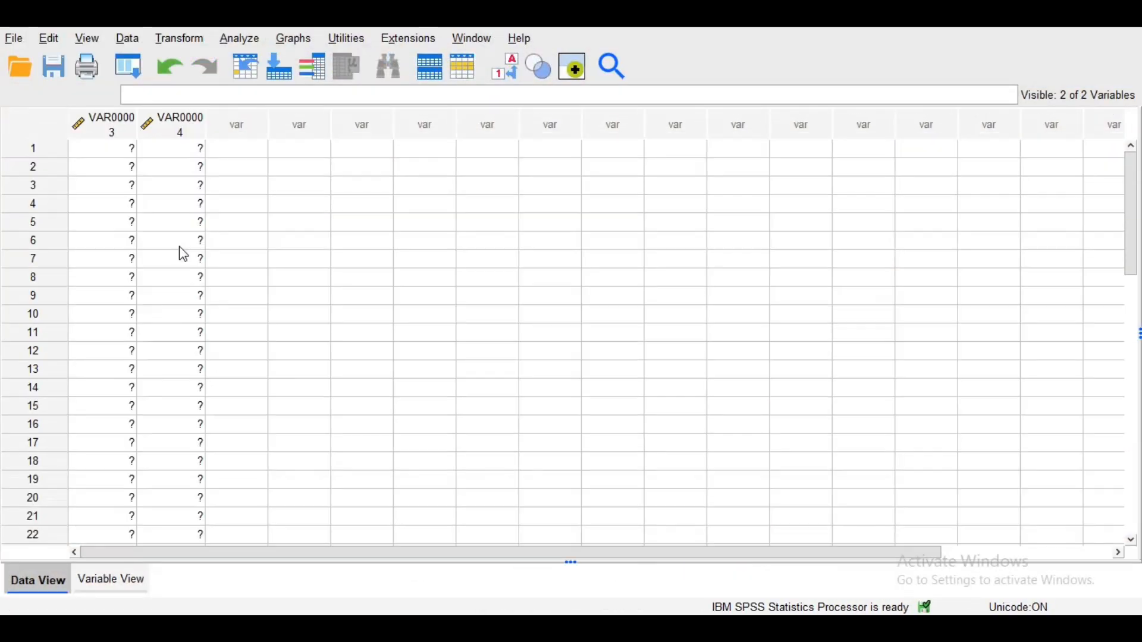
# - Rename the first variable X and the second variable Y
pyautogui.click(119, 577)
pyautogui.doubleClick(120, 110)
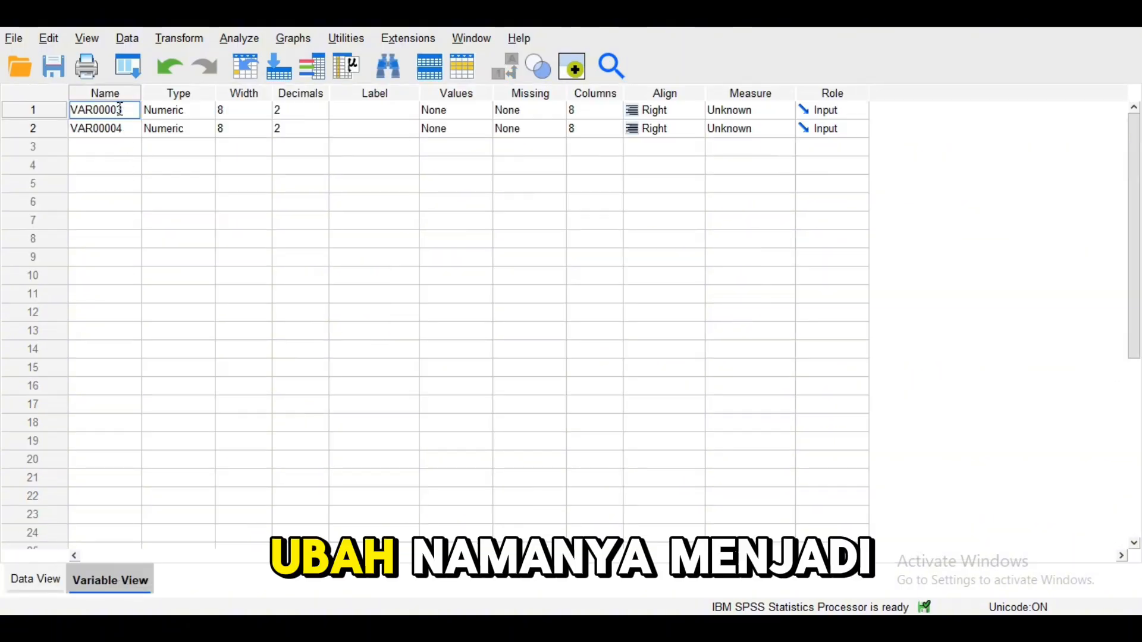
pyautogui.doubleClick(120, 110)
pyautogui.press('BackSpace')
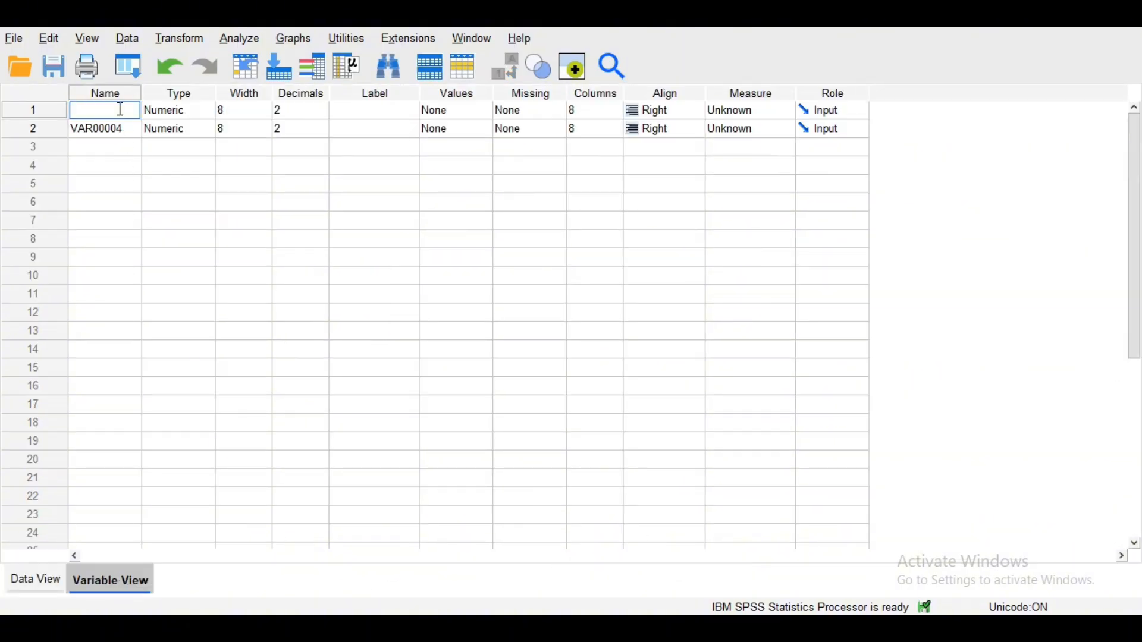
pyautogui.write('X')
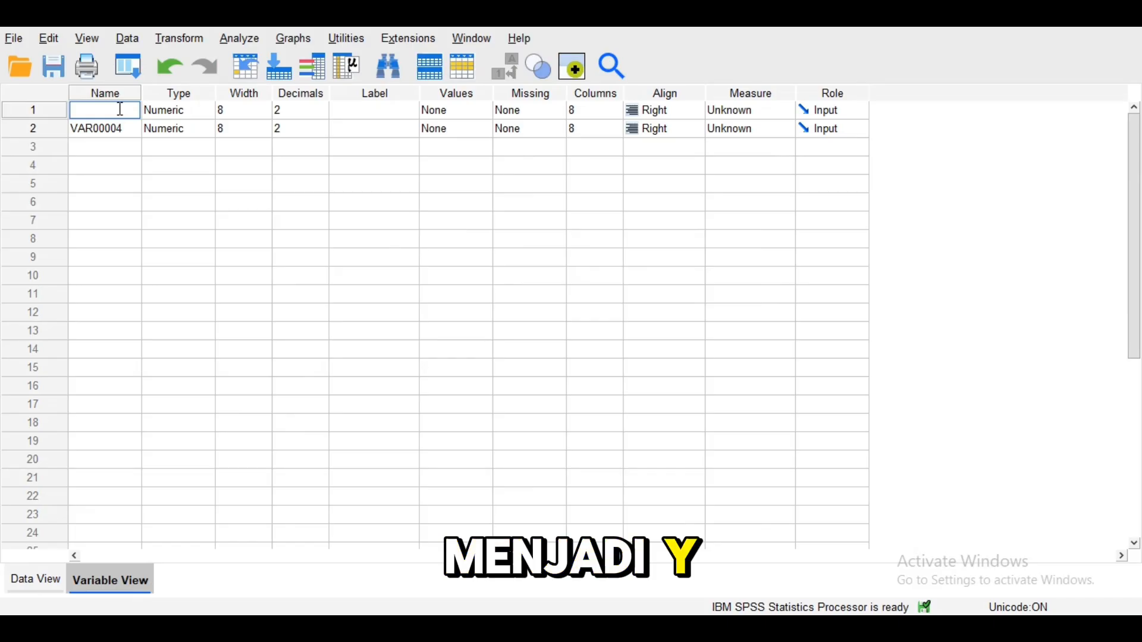
pyautogui.press('Return')
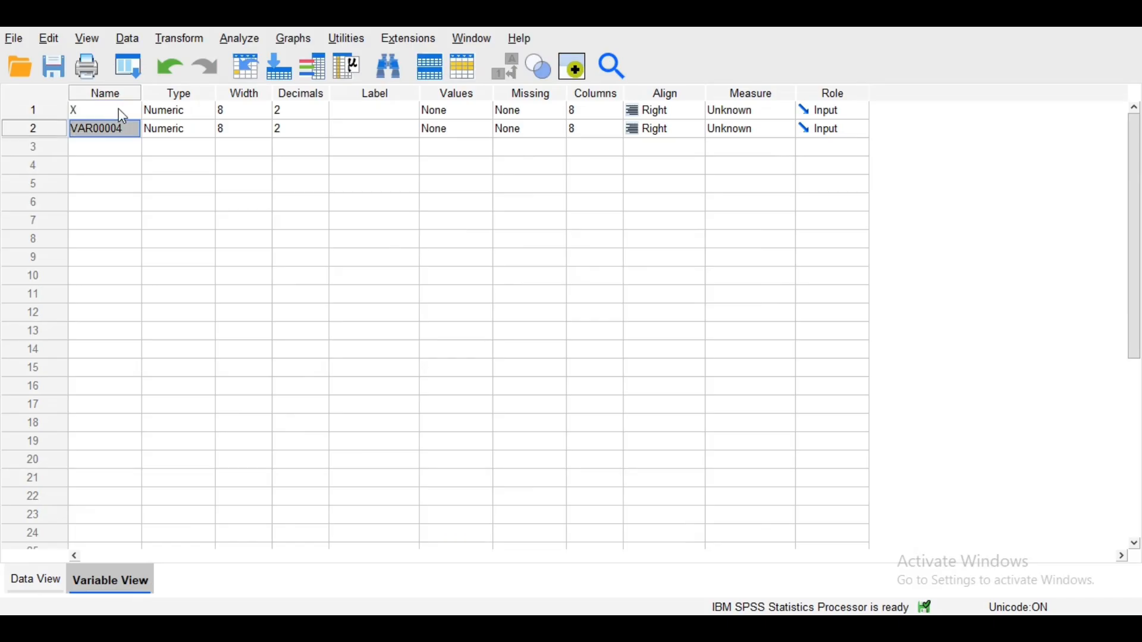
pyautogui.write('Y')
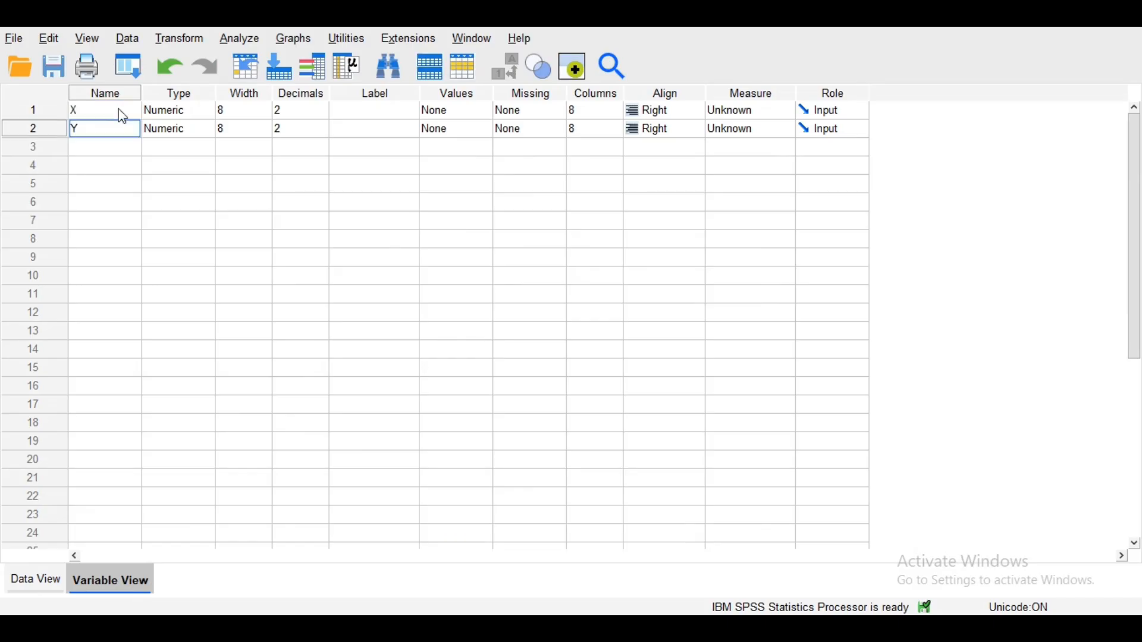
# - Set the decimals of variables X and Y to 0
pyautogui.click(317, 112)
pyautogui.click(322, 115)
pyautogui.click(317, 130)
pyautogui.click(322, 133)
pyautogui.click(322, 133)
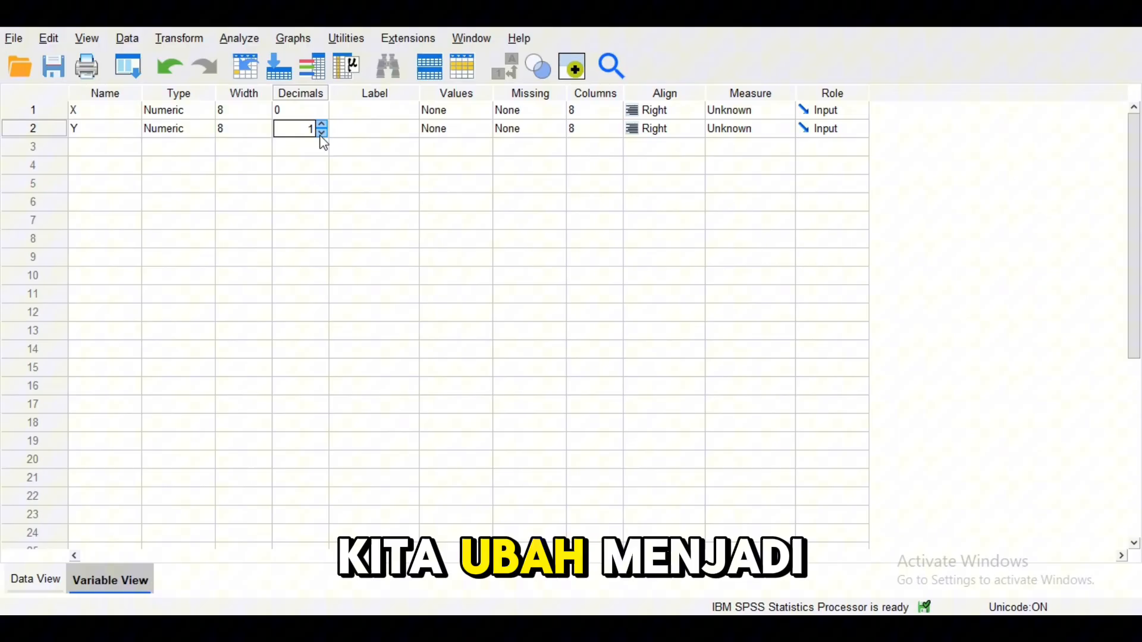
# - Label variable X as UTS and variable Y as UAS
pyautogui.click(356, 108)
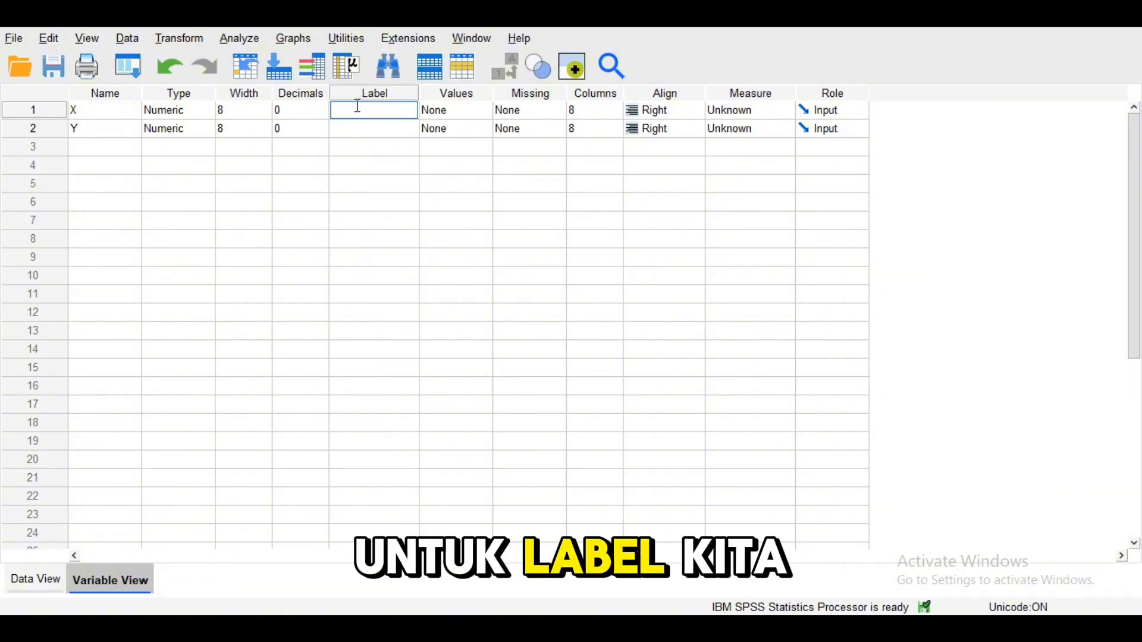
pyautogui.write('UTS')
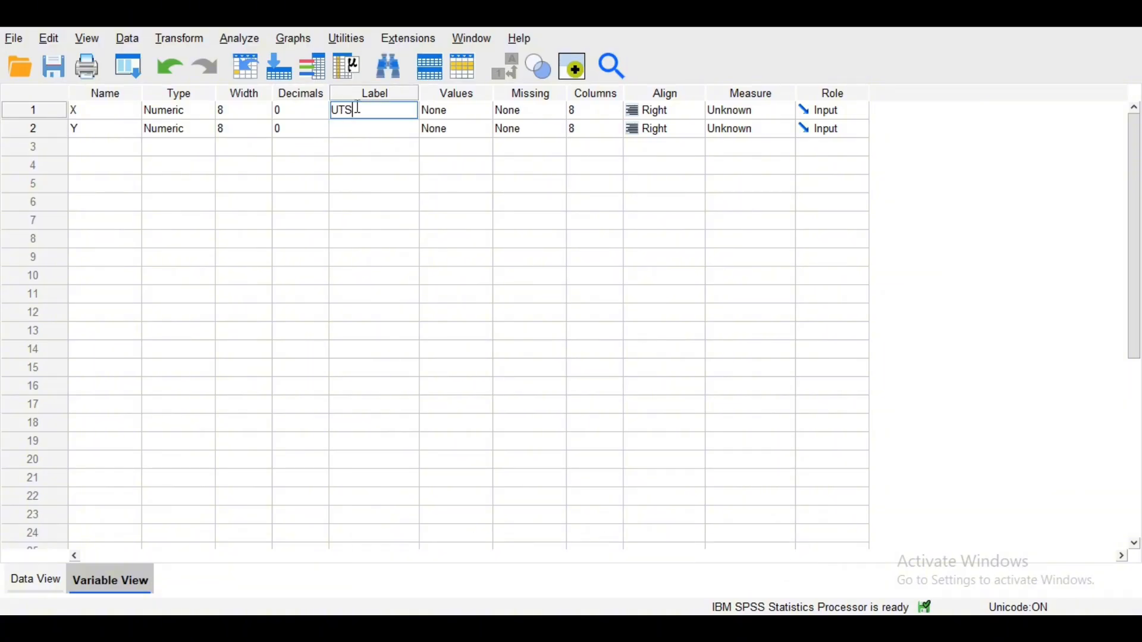
pyautogui.click(364, 127)
pyautogui.write('UAS')
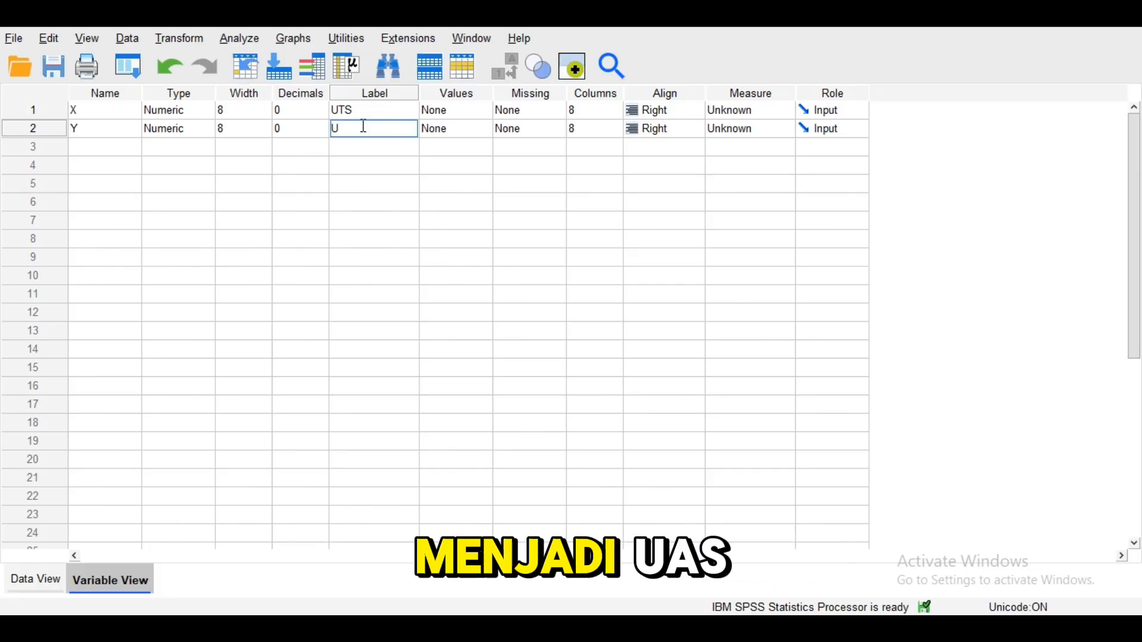
pyautogui.click(339, 192)
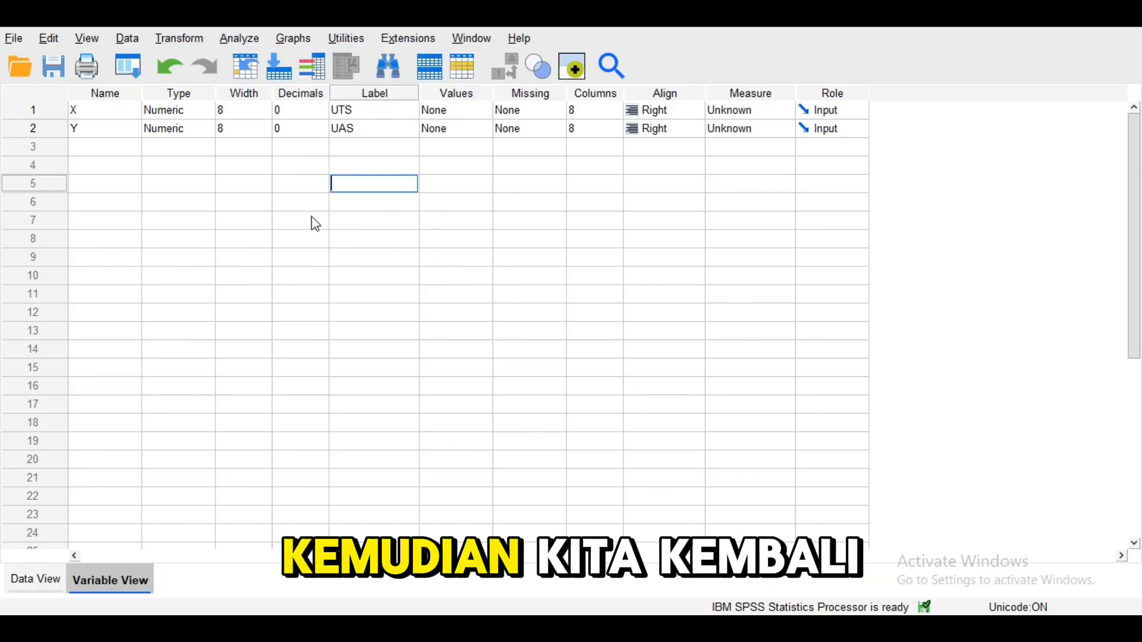
# - Run a Descriptives analysis on the UTS and UAS variables and maximize the output window
pyautogui.click(49, 586)
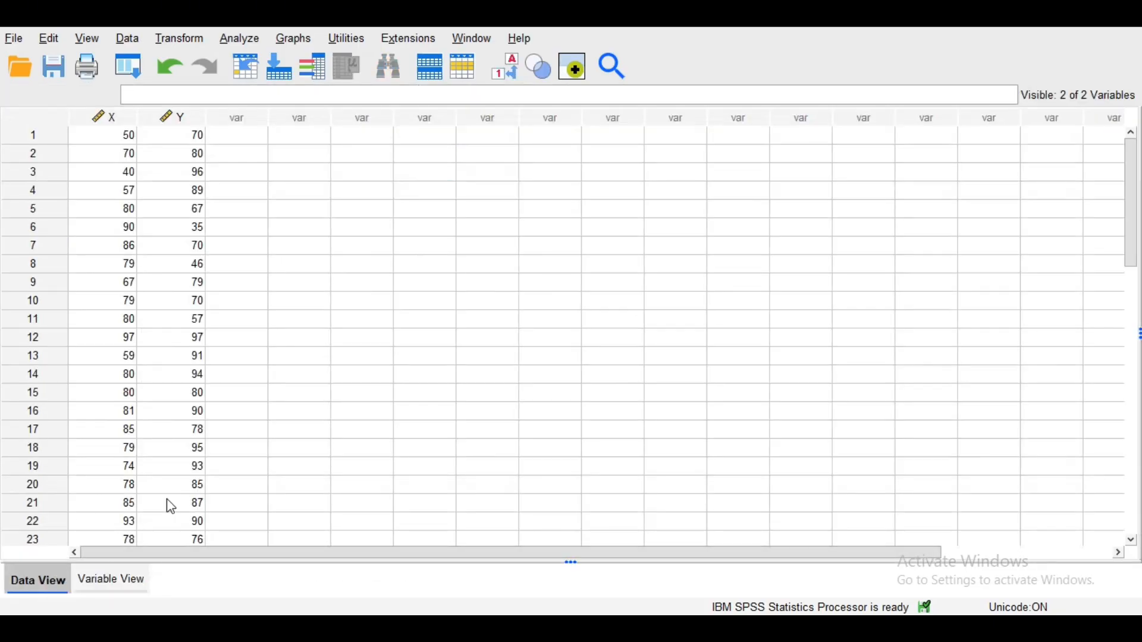
pyautogui.click(240, 39)
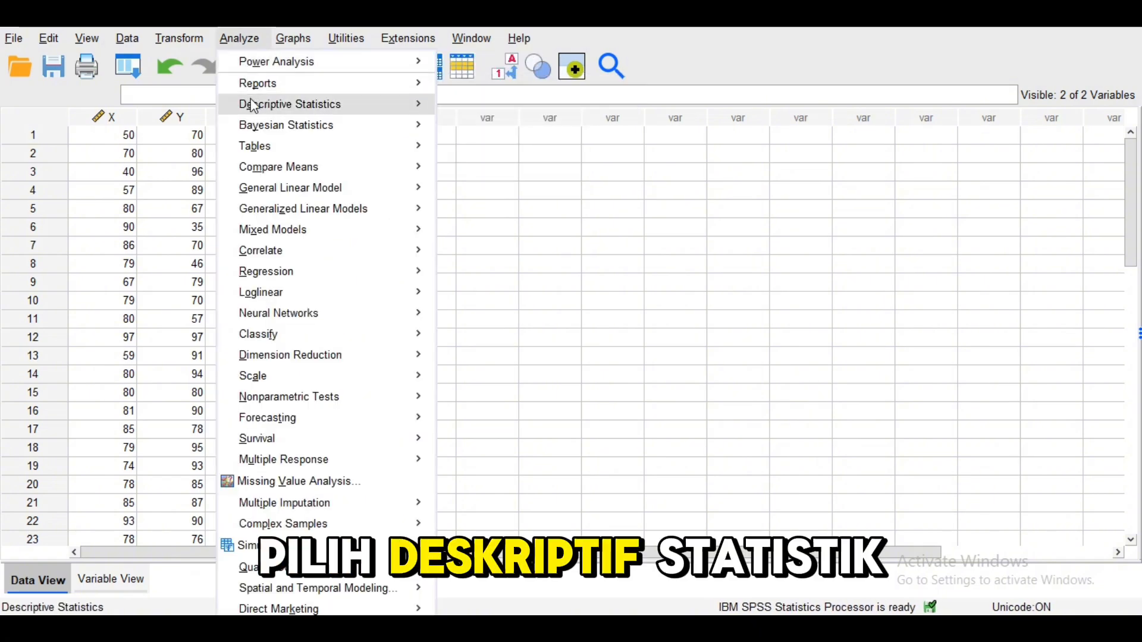
pyautogui.moveTo(254, 107)
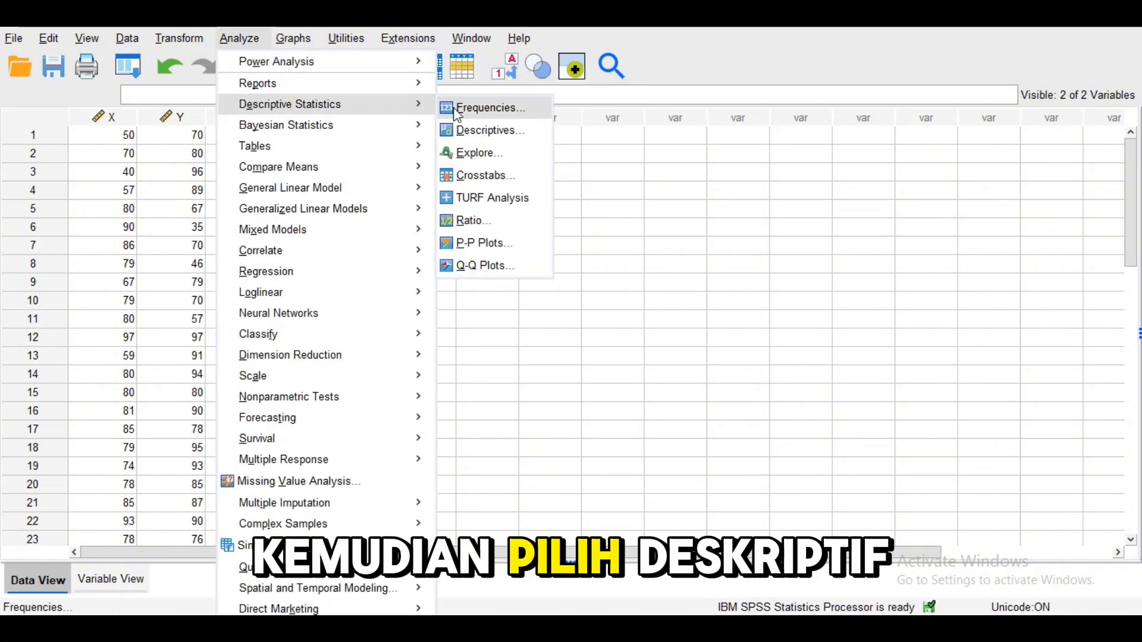
pyautogui.click(479, 133)
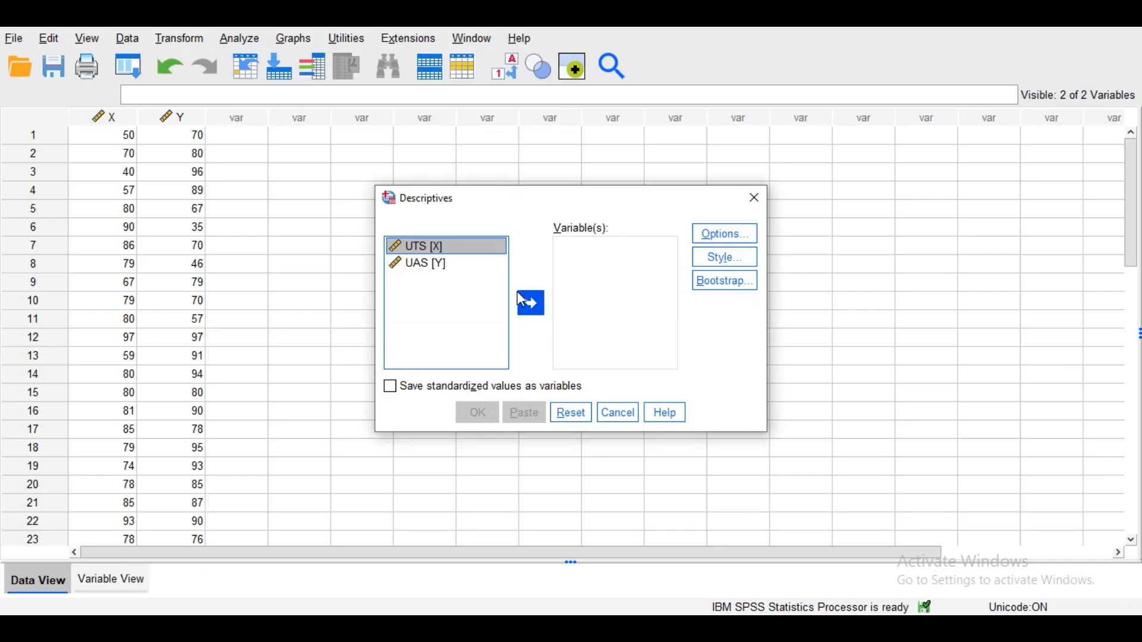
pyautogui.keyDown('shift'); pyautogui.click(428, 263); pyautogui.keyUp('shift')
pyautogui.click(530, 303)
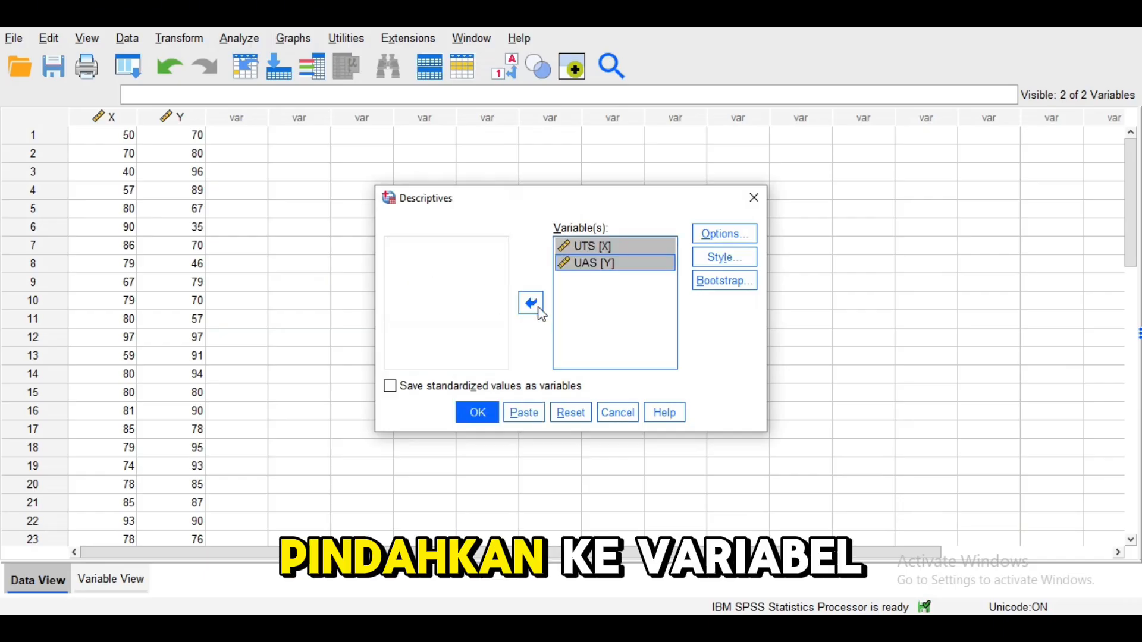
pyautogui.click(486, 416)
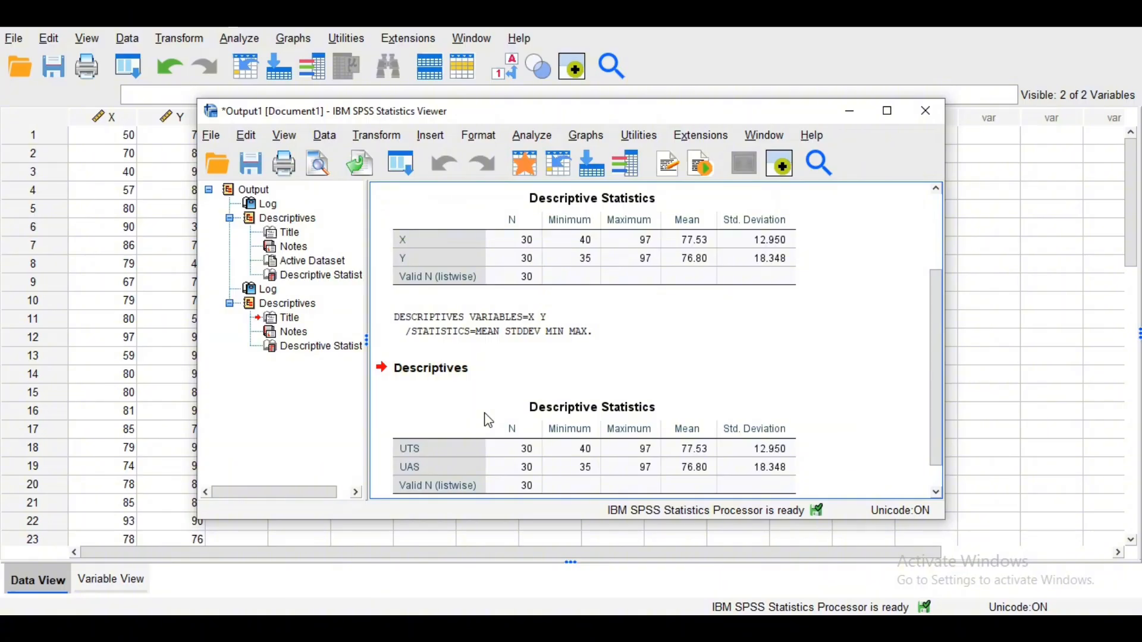
pyautogui.click(888, 112)
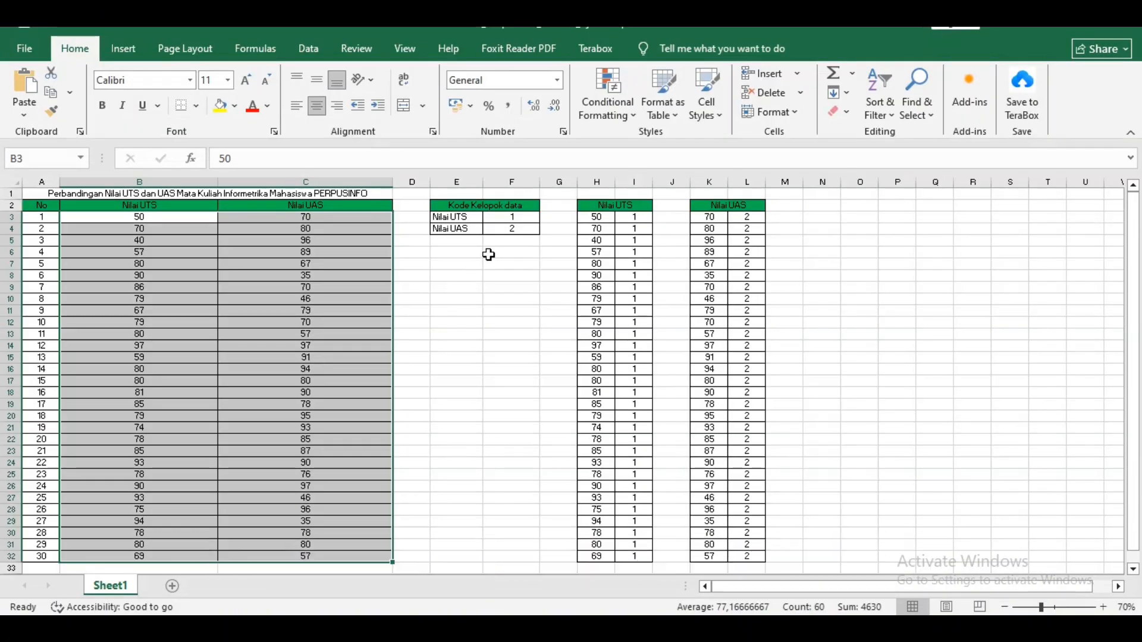
# - Copy the Nilai UTS scores with their group code from cells H3:I32 of the Excel sheet
pyautogui.click(489, 254)
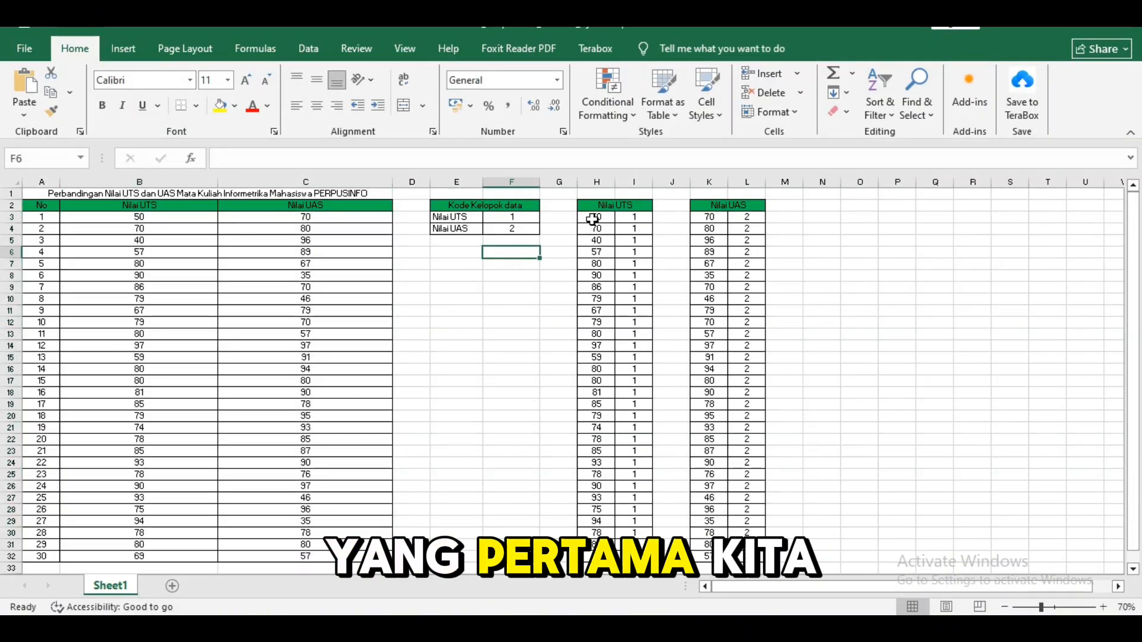
pyautogui.click(593, 218)
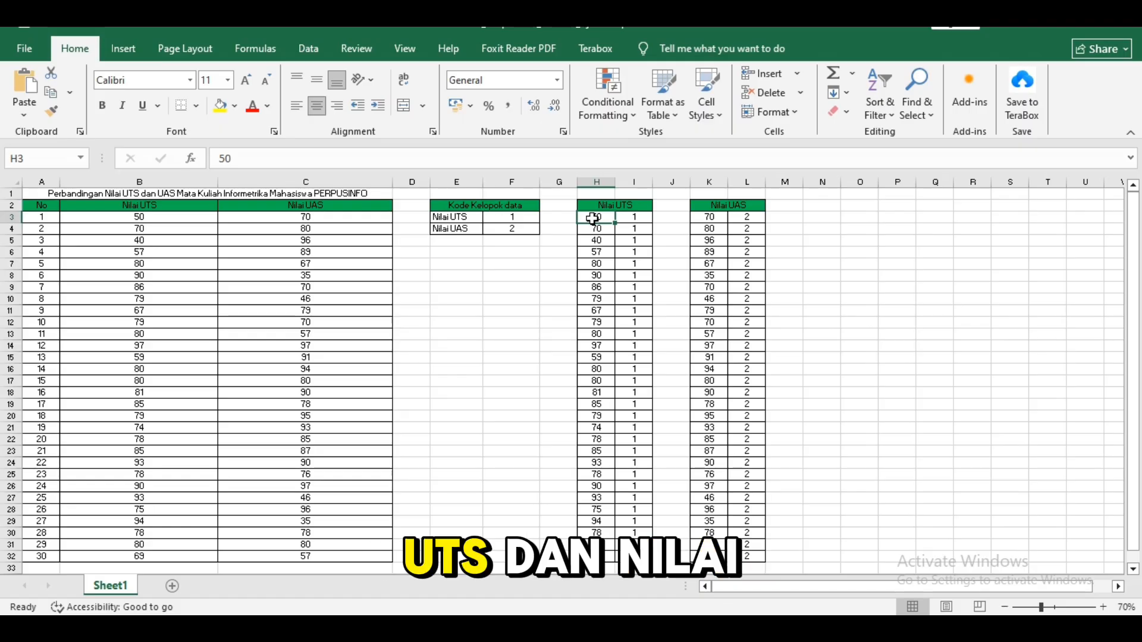
pyautogui.hotkey('ctrl', 'shift', 'Down')
pyautogui.hotkey('shift', 'Right')
pyautogui.hotkey('ctrl', 'c')
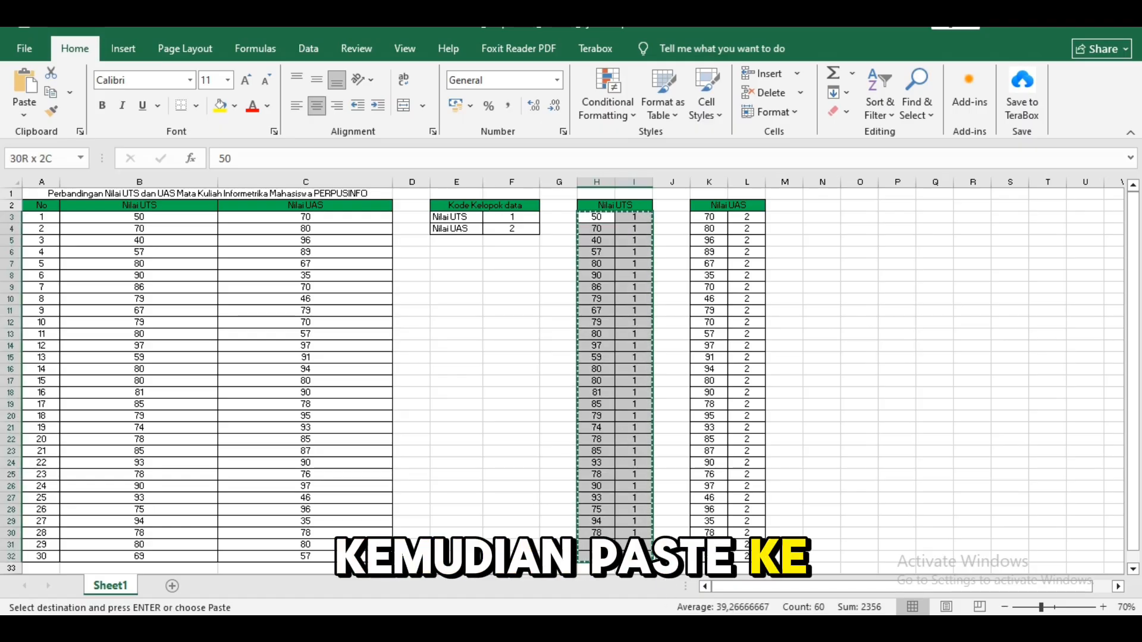
# - Switch to the empty Untitled2 dataset in SPSS and paste the coded UTS scores starting at row 1 of the first column
pyautogui.click(672, 626)
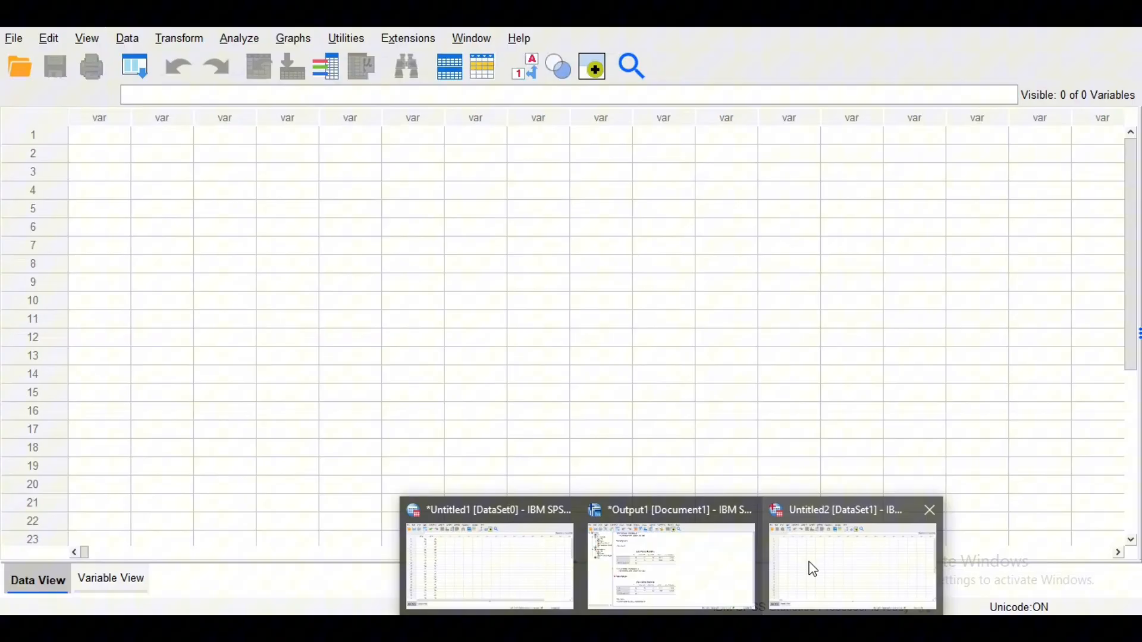
pyautogui.click(814, 570)
pyautogui.rightClick(100, 136)
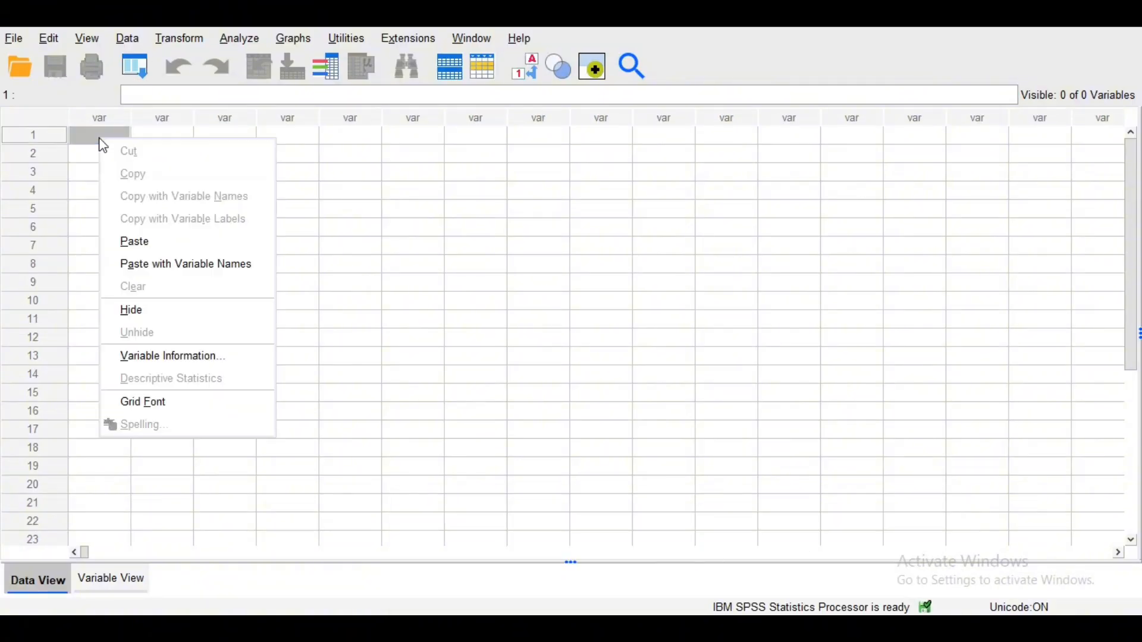
pyautogui.click(133, 240)
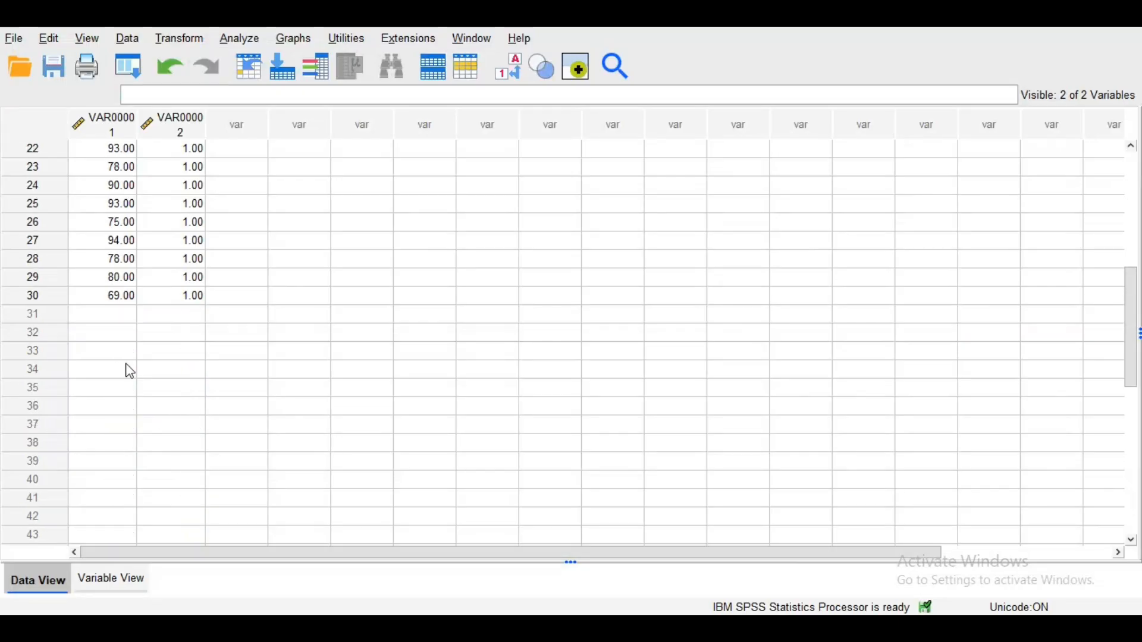
pyautogui.hotkey('ctrl', 'v')
pyautogui.scroll(7, 169, 394)
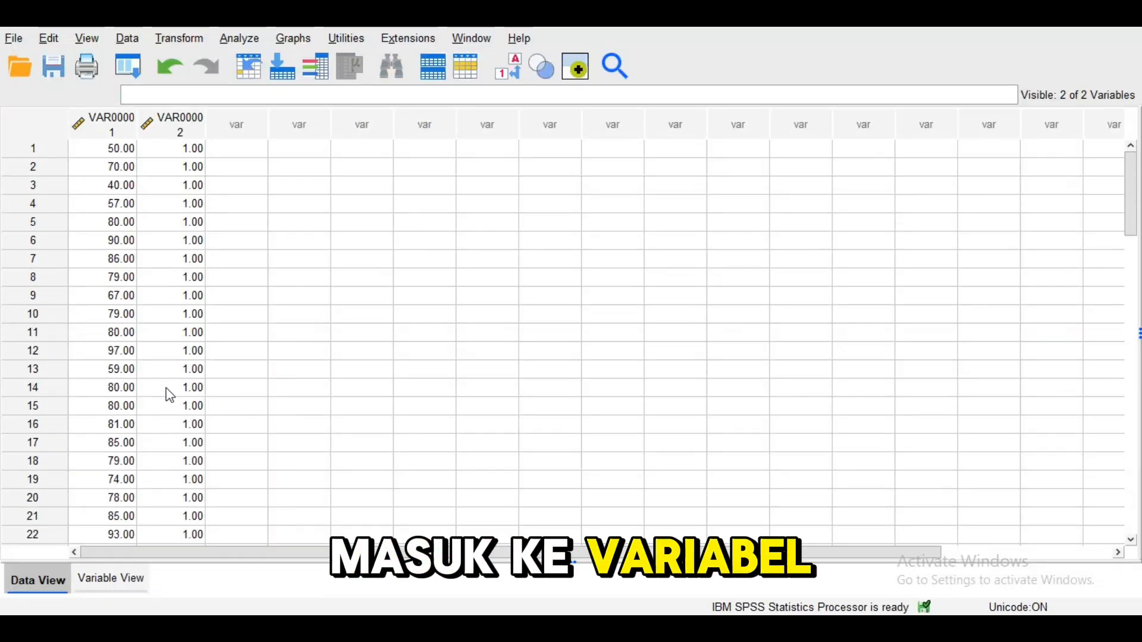
# - Rename the two variables of the new dataset Score_UTS_UAS and Kode_UTS_UAS
pyautogui.click(120, 577)
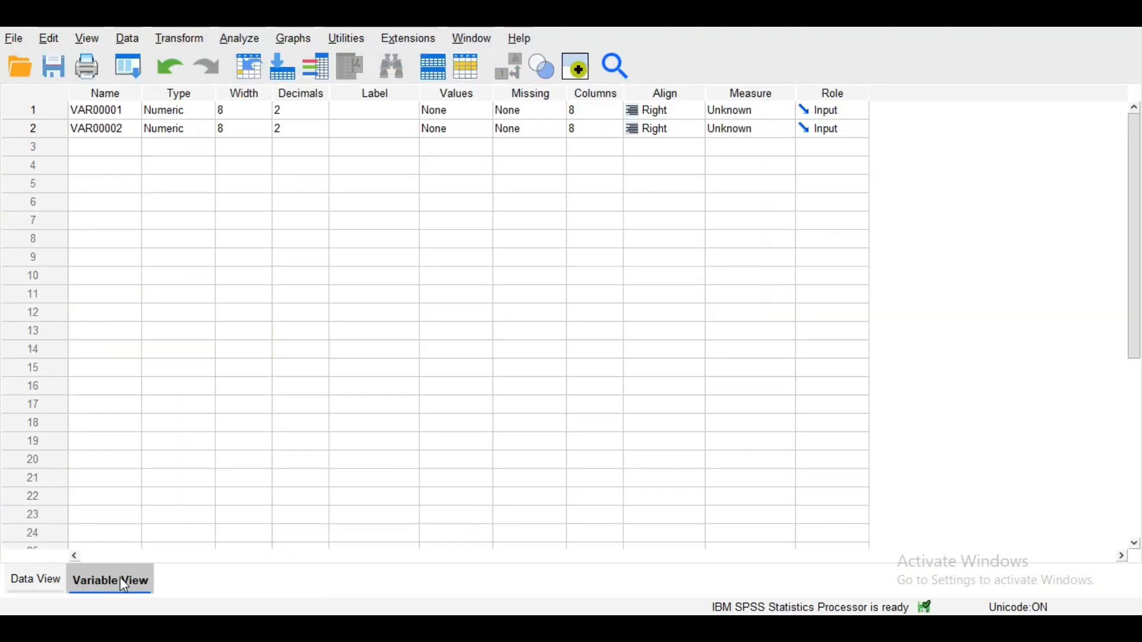
pyautogui.click(126, 112)
pyautogui.doubleClick(126, 110)
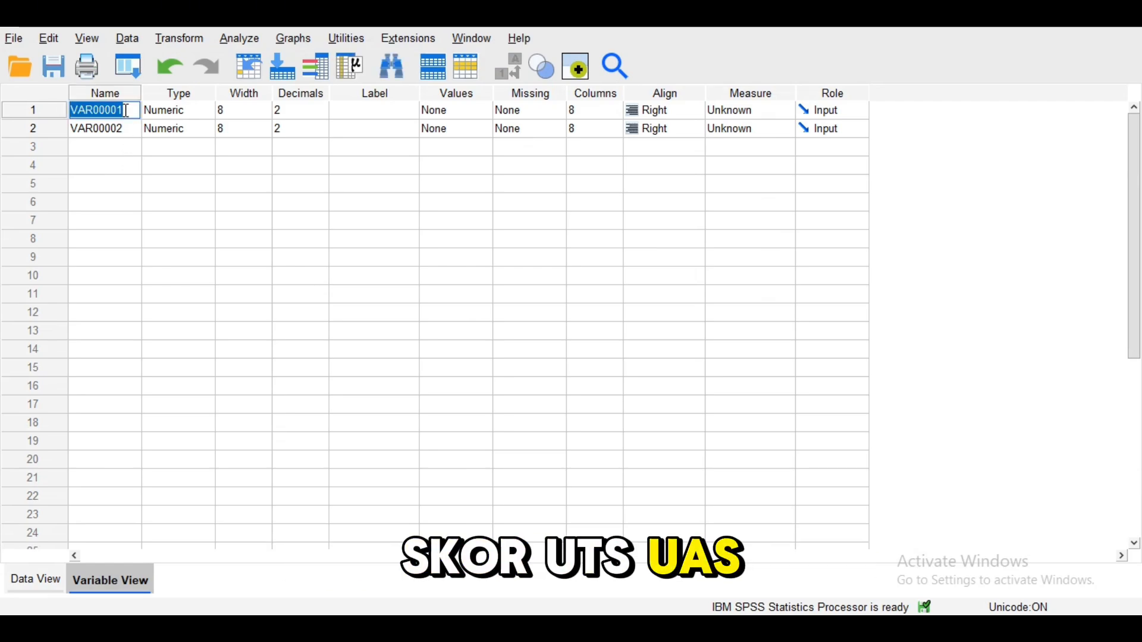
pyautogui.write('sCORE_')
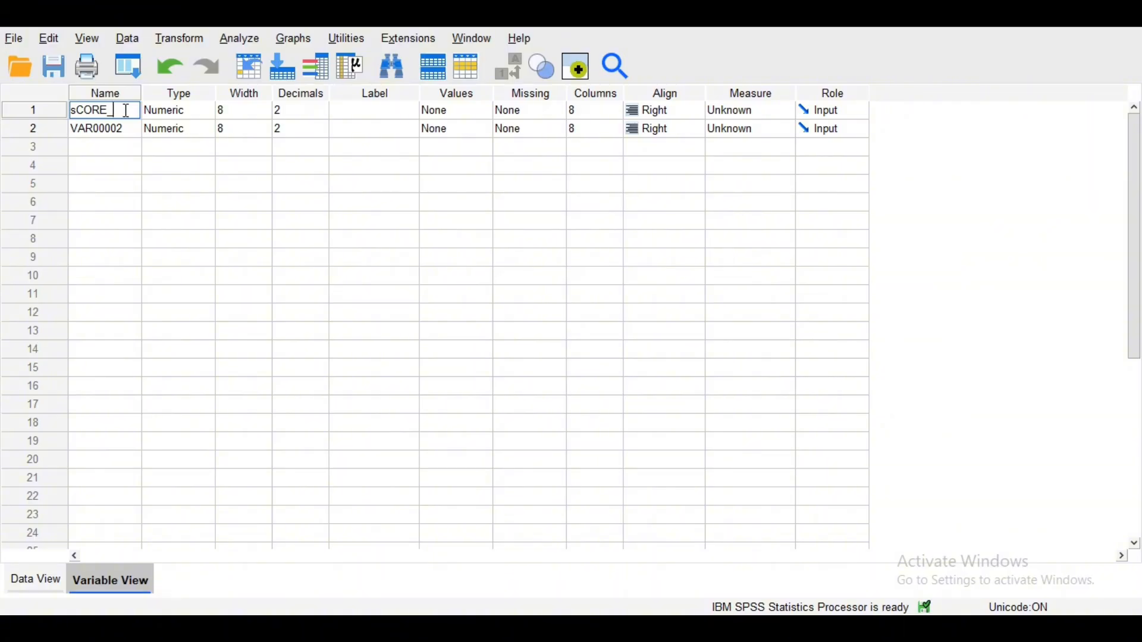
pyautogui.press('BackSpace')
pyautogui.press('BackSpace')
pyautogui.press('BackSpace')
pyautogui.press('BackSpace')
pyautogui.press('BackSpace')
pyautogui.press('BackSpace')
pyautogui.write('Score_UTS_UAS')
pyautogui.press('Return')
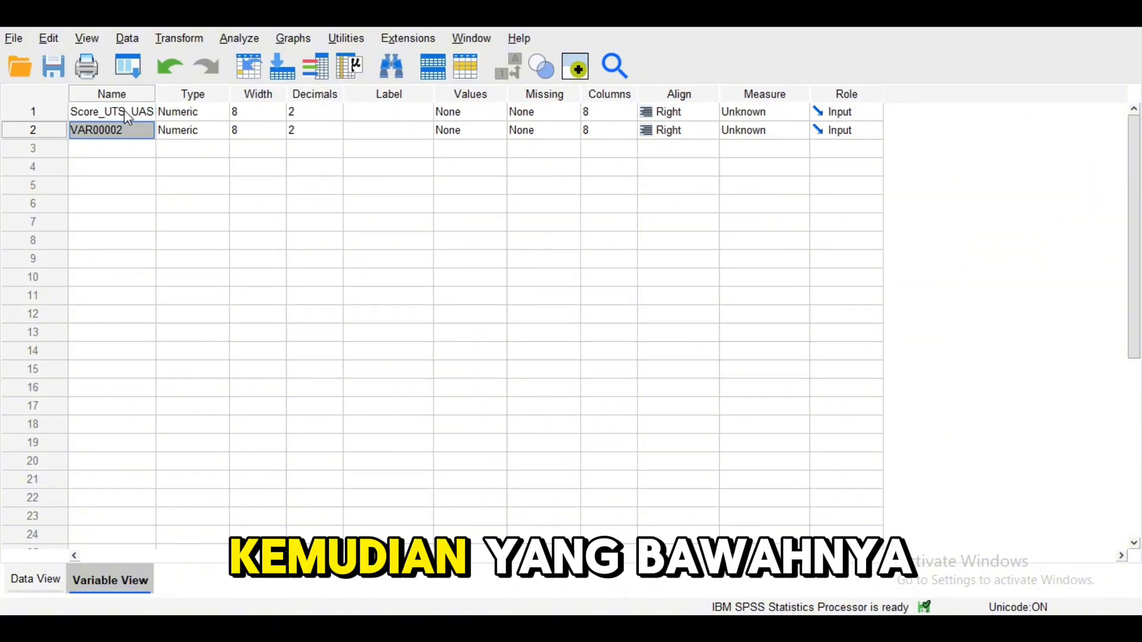
pyautogui.write('Kode')
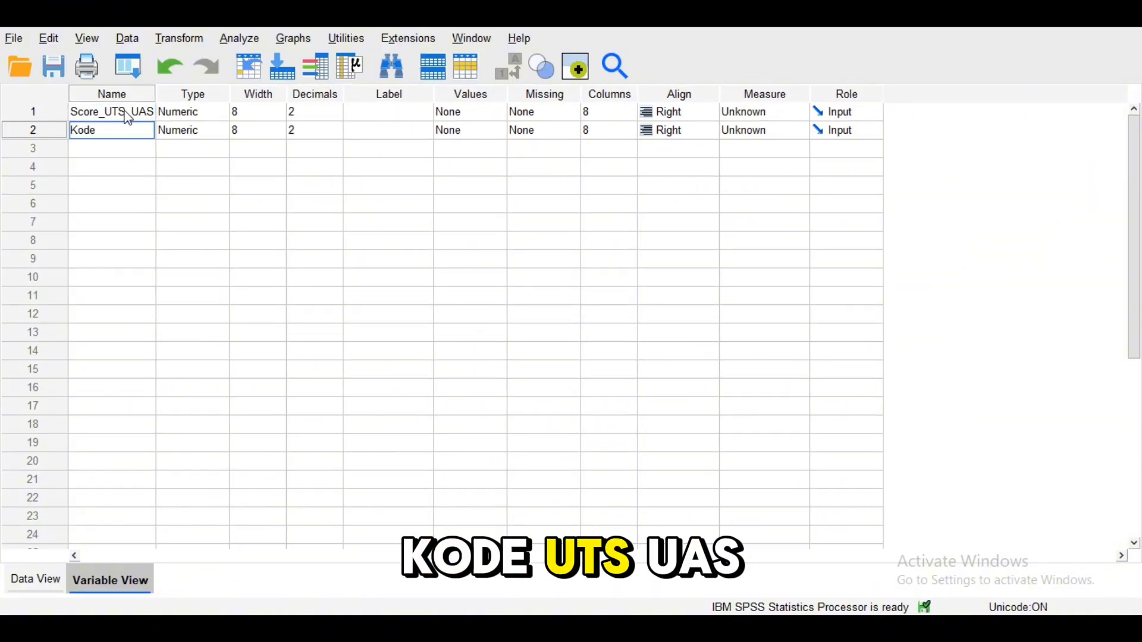
pyautogui.write('_UTS_UAS')
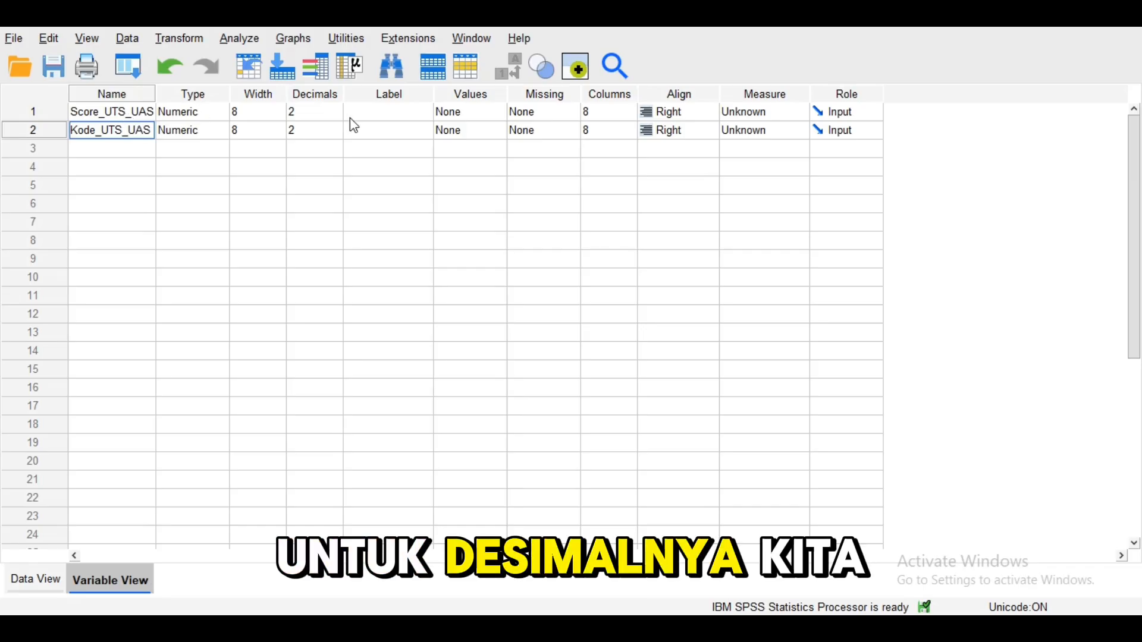
# - Set the decimals of Score_UTS_UAS and Kode_UTS_UAS to 0
pyautogui.click(324, 113)
pyautogui.write('0')
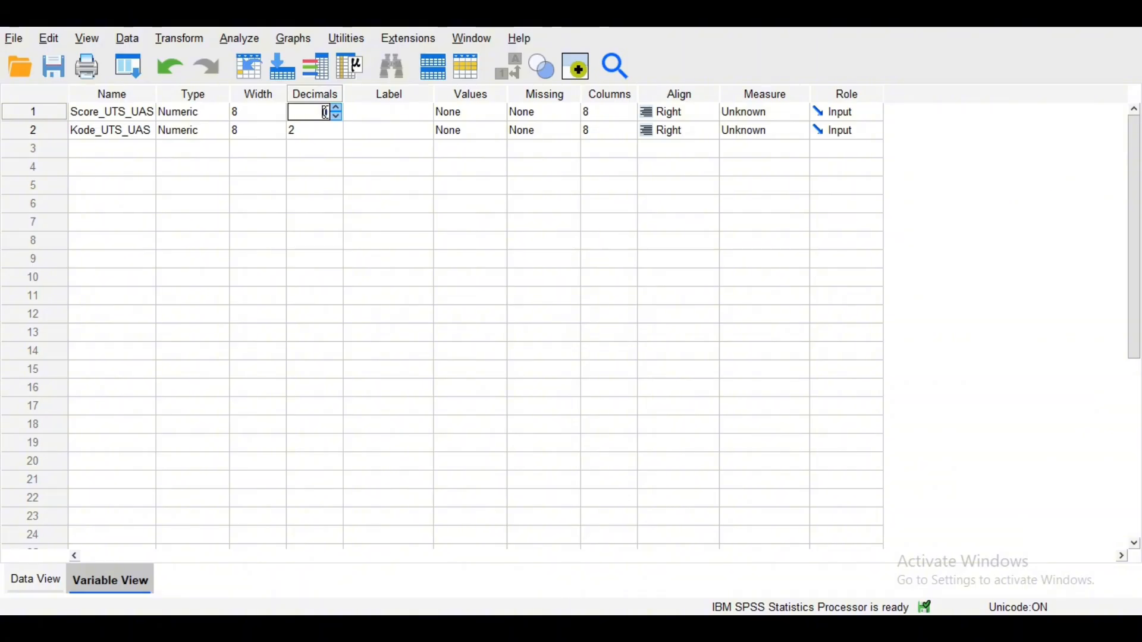
pyautogui.click(322, 135)
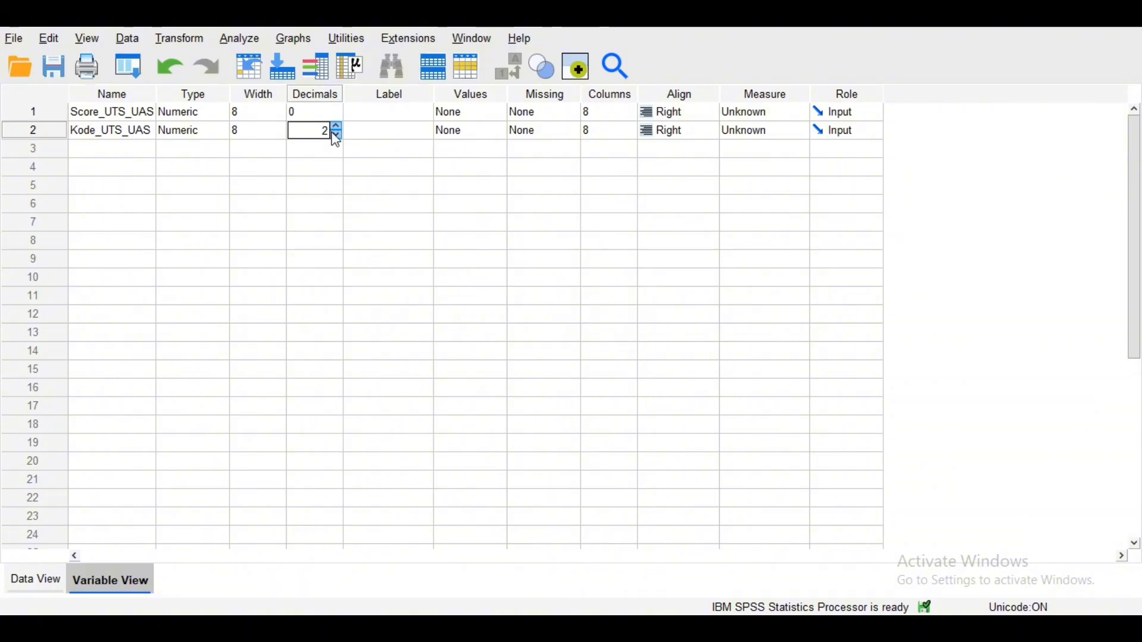
# - Label the first variable "Score UTS dan UAS" and the second variable "Kode UTS dan UAS"
pyautogui.click(376, 112)
pyautogui.write('Score')
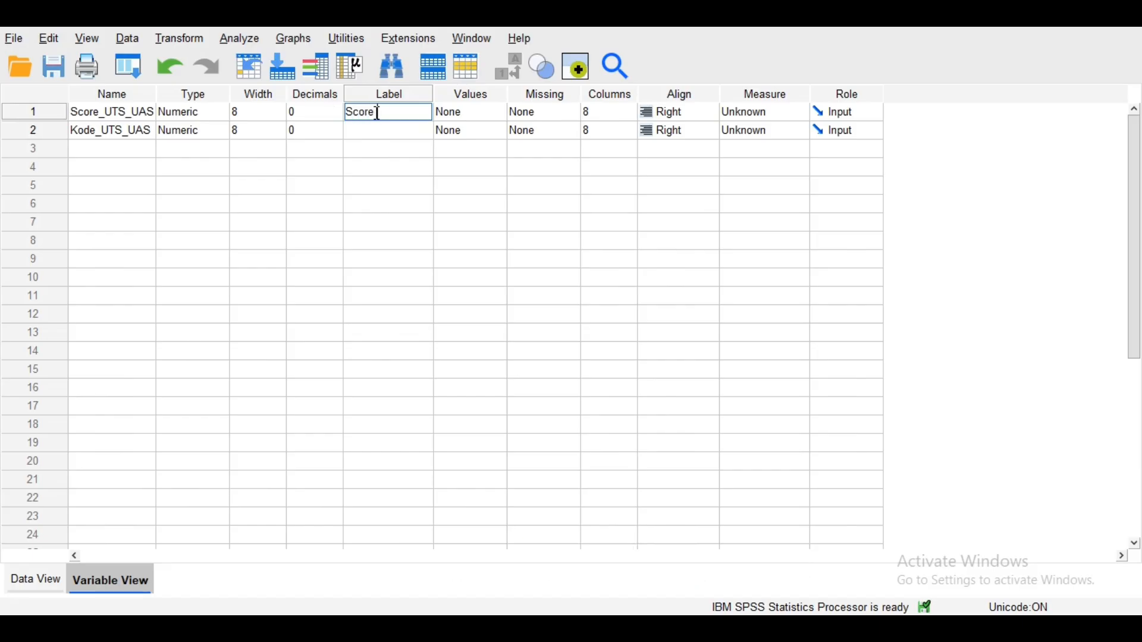
pyautogui.write(' UTS UASdan UAS')
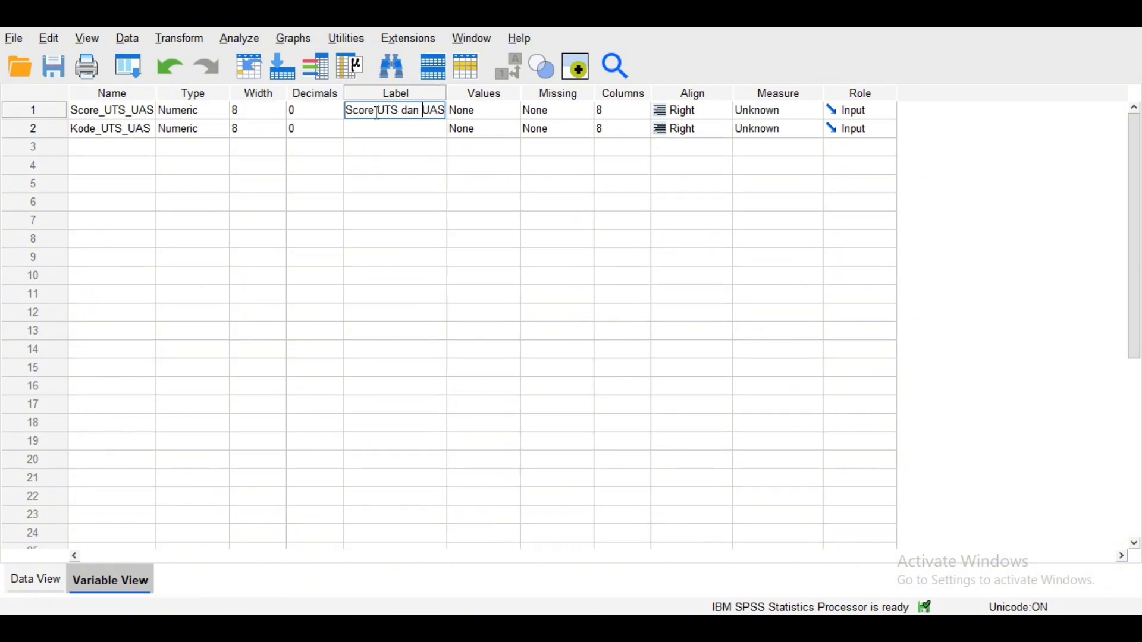
pyautogui.press('Return')
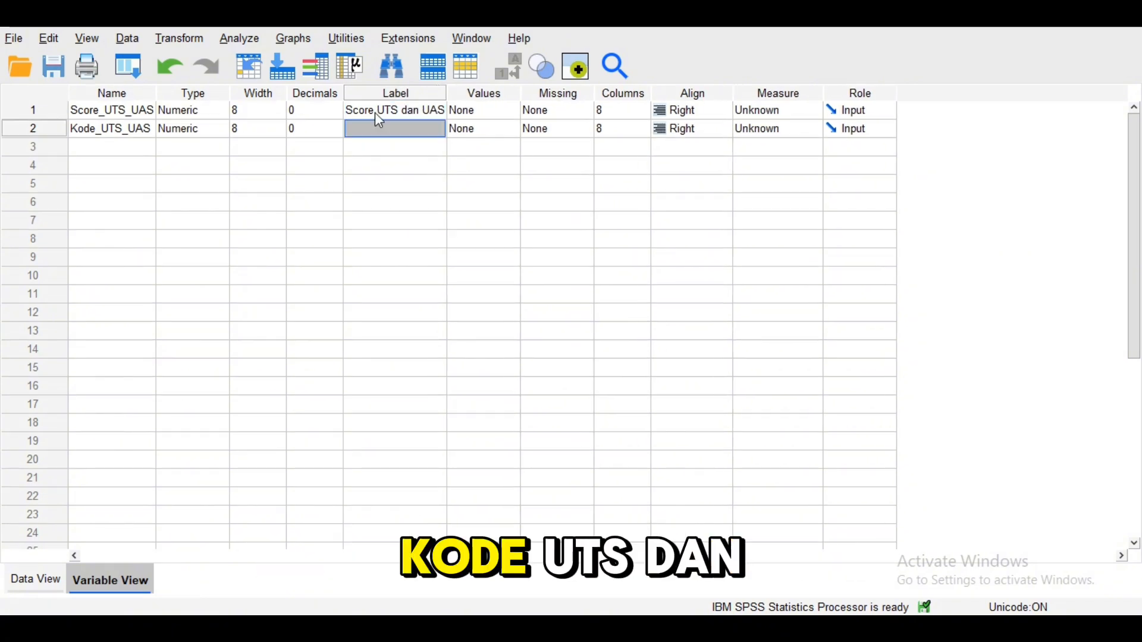
pyautogui.write('Kode UTS ad')
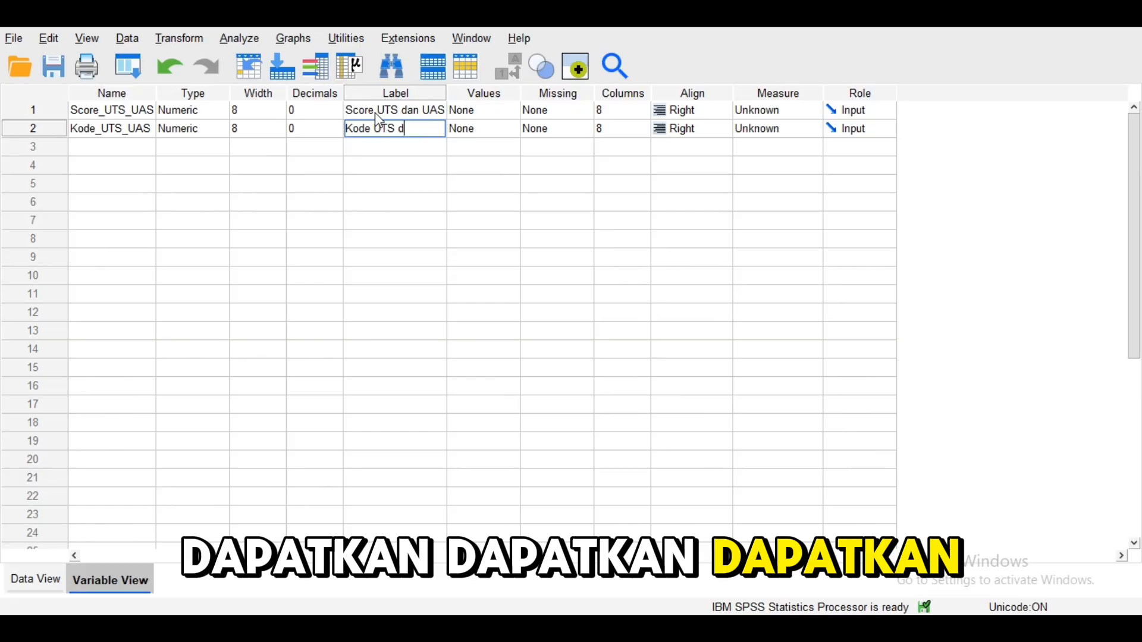
pyautogui.write('an UAS')
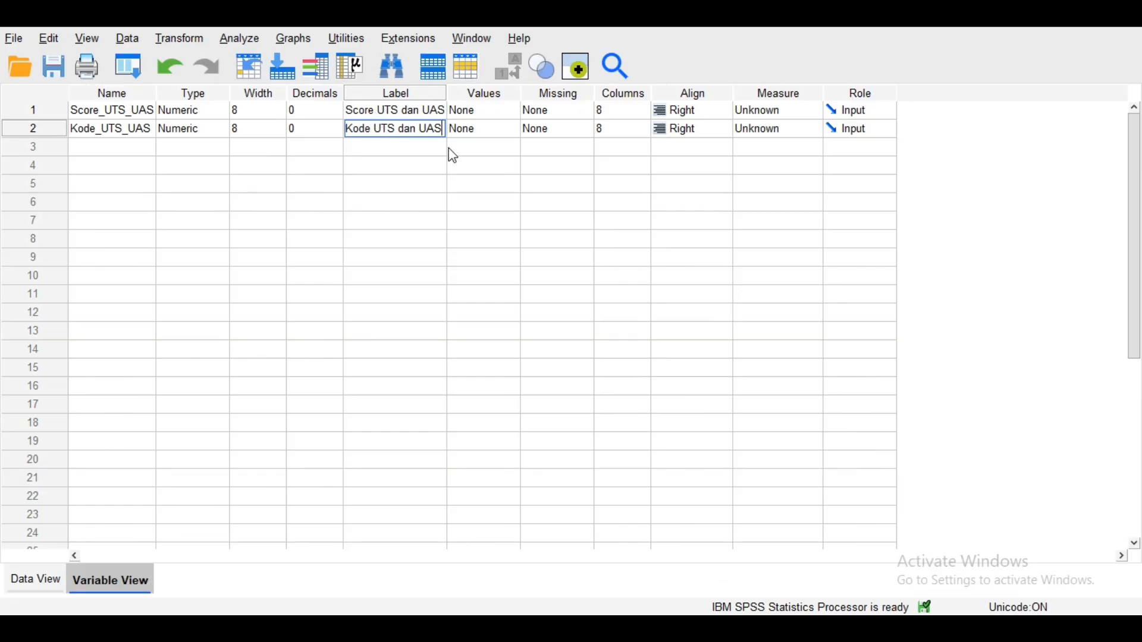
# - Define the value labels 1 = UTS and 2 = UAS for the Kode_UTS_UAS variable
pyautogui.click(515, 129)
pyautogui.click(518, 129)
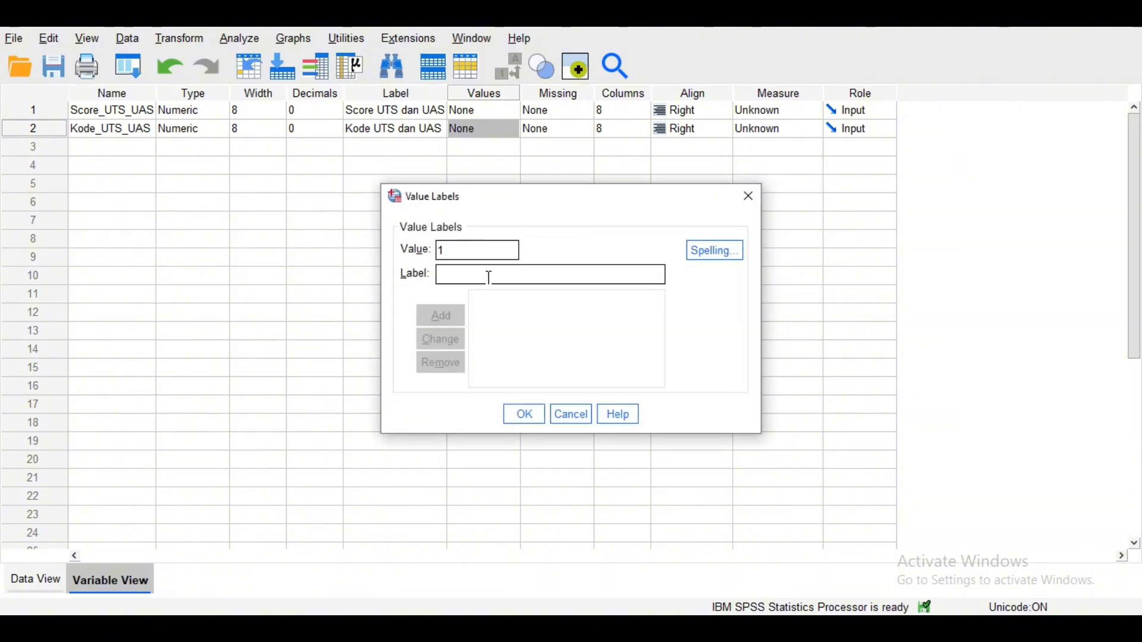
pyautogui.write('UTS')
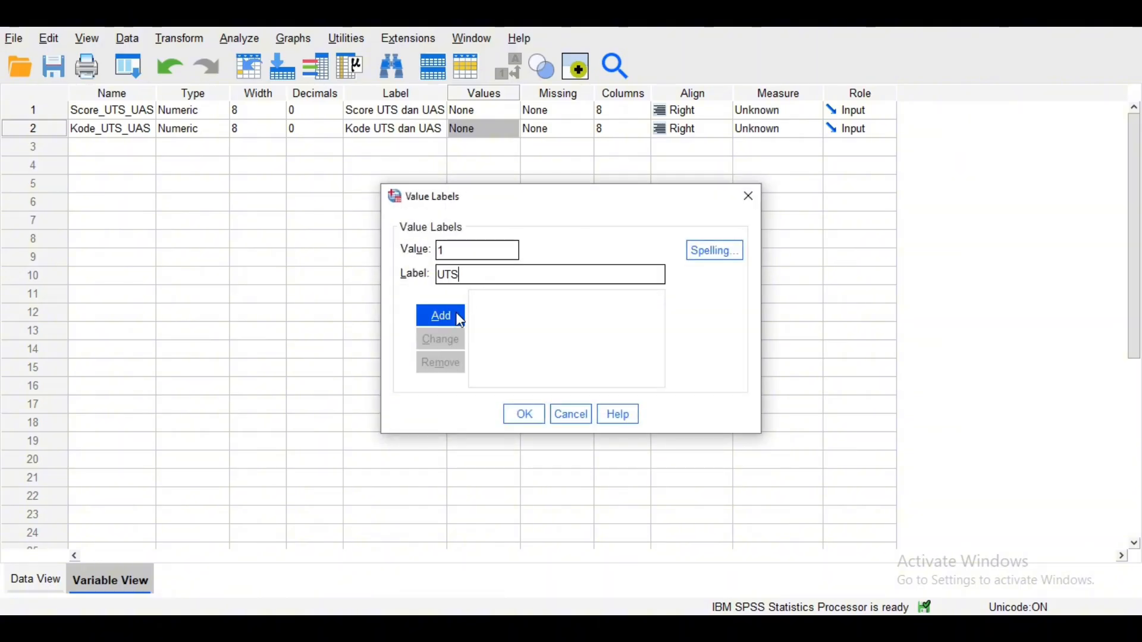
pyautogui.click(461, 321)
pyautogui.write('2')
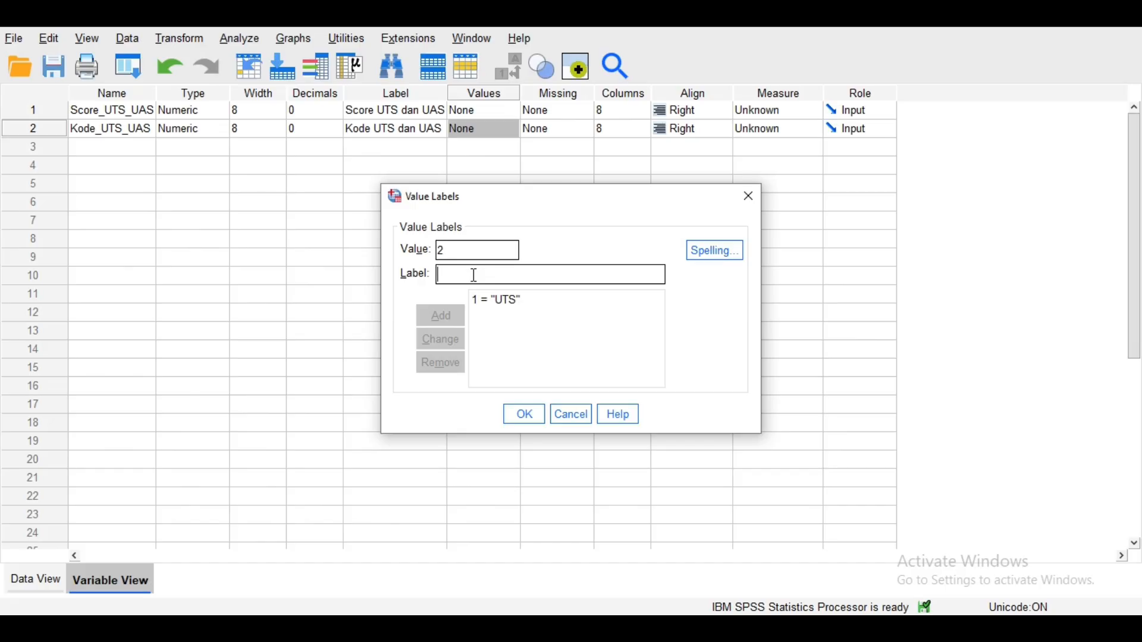
pyautogui.write(' = "UAS')
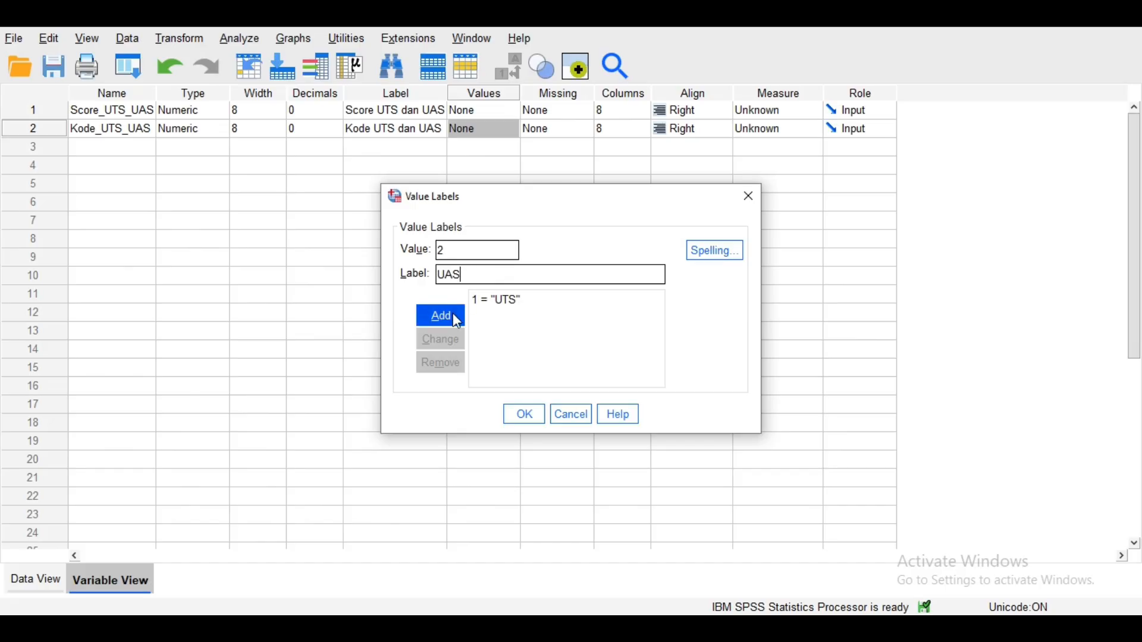
pyautogui.click(452, 314)
pyautogui.click(523, 414)
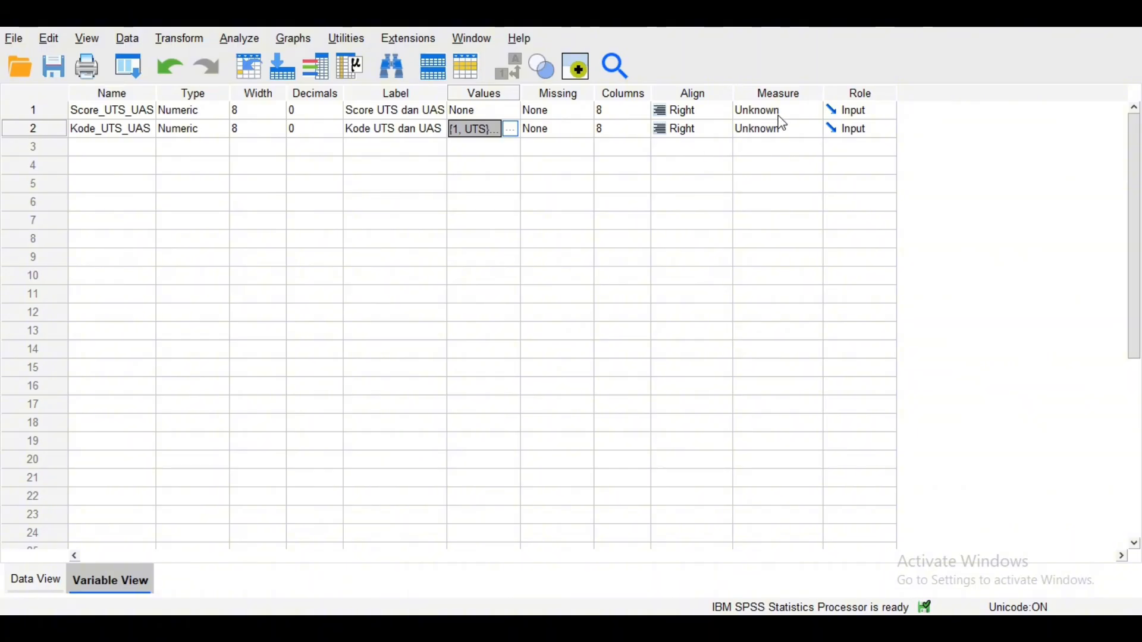
# - Set the measurement level of Score_UTS_UAS to Scale and of Kode_UTS_UAS to Nominal
pyautogui.click(815, 111)
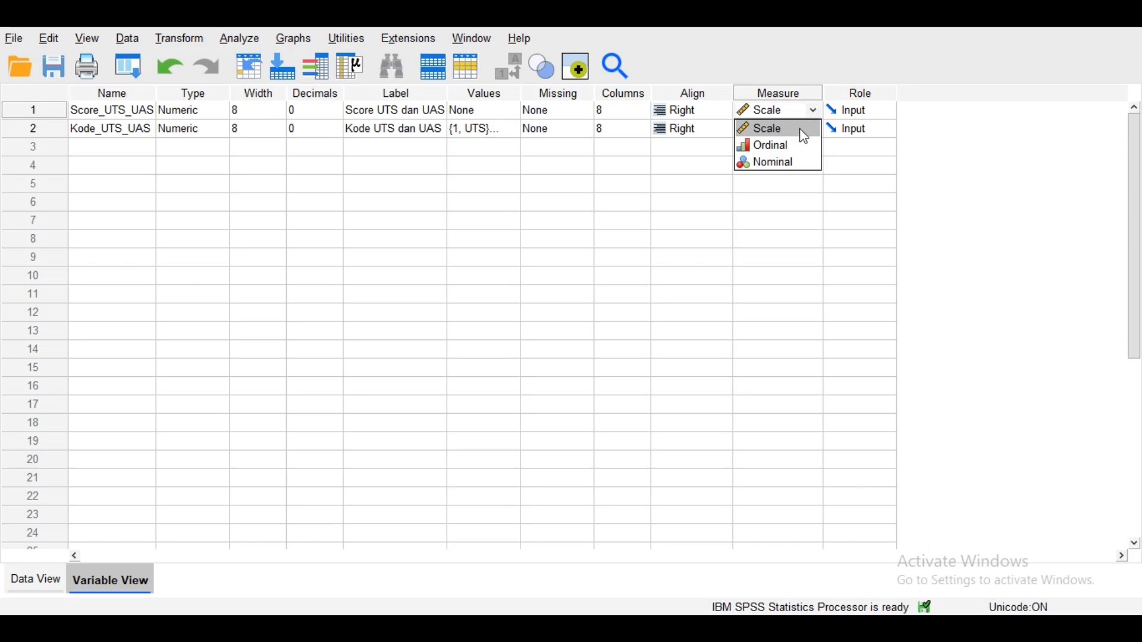
pyautogui.click(800, 129)
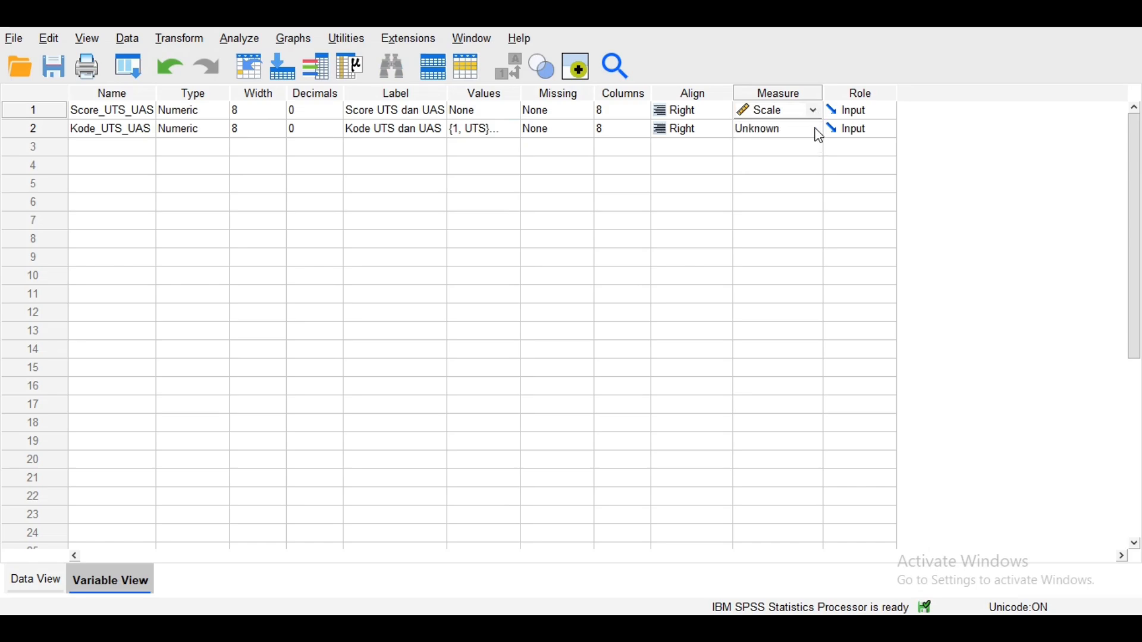
pyautogui.click(813, 128)
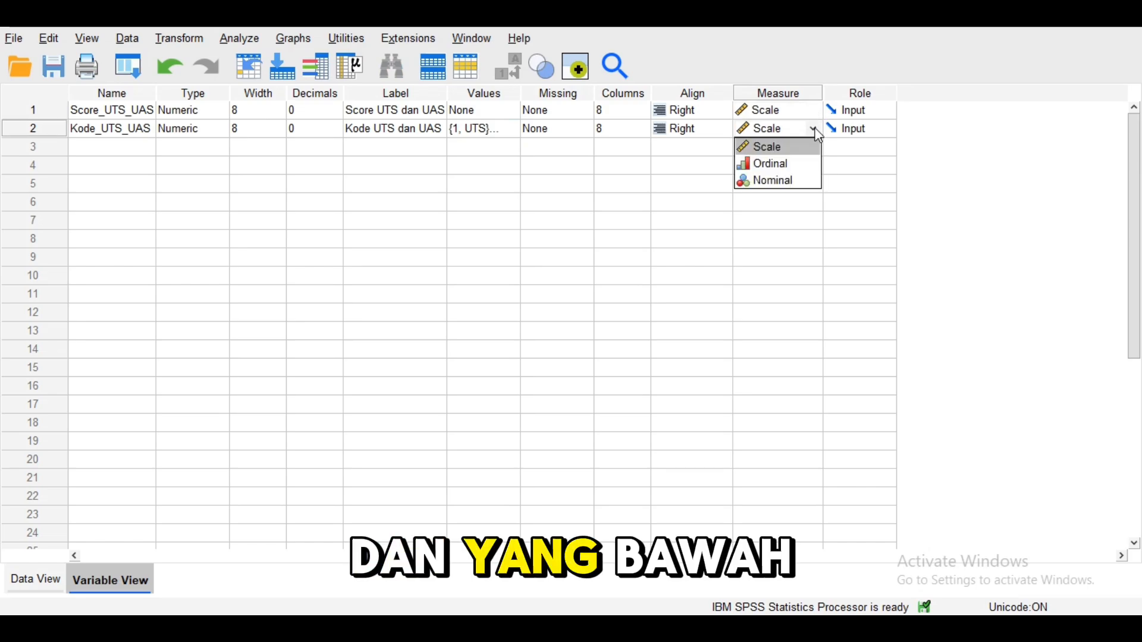
pyautogui.click(800, 177)
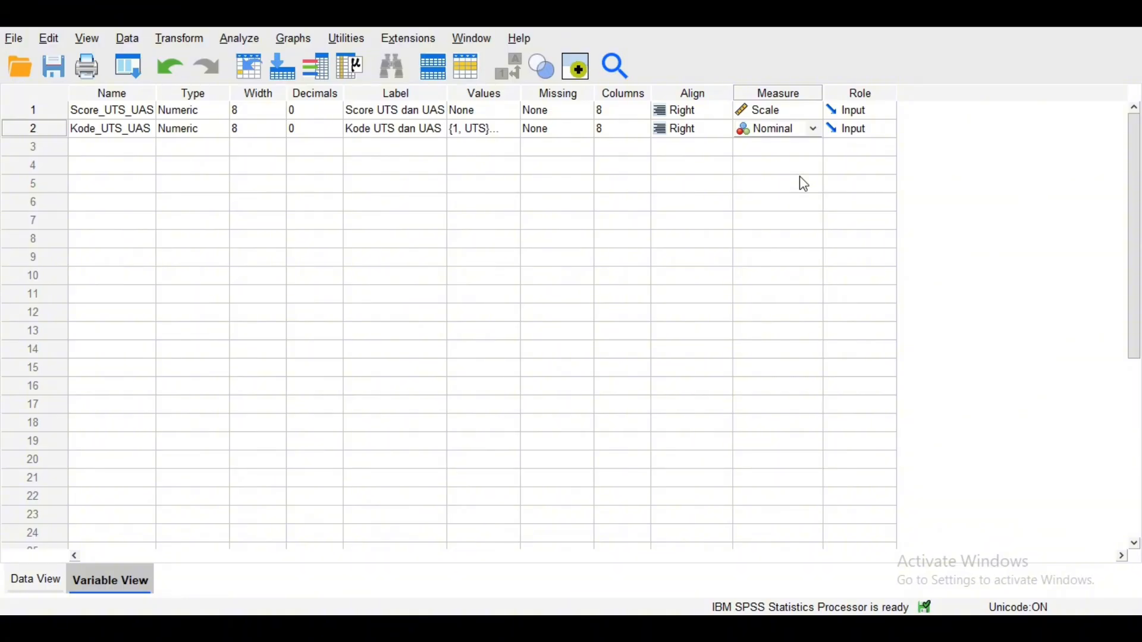
# - Set up an Independent-Samples T Test with Score UTS dan UAS as test variable and Kode UTS dan UAS as grouping variable
pyautogui.click(48, 587)
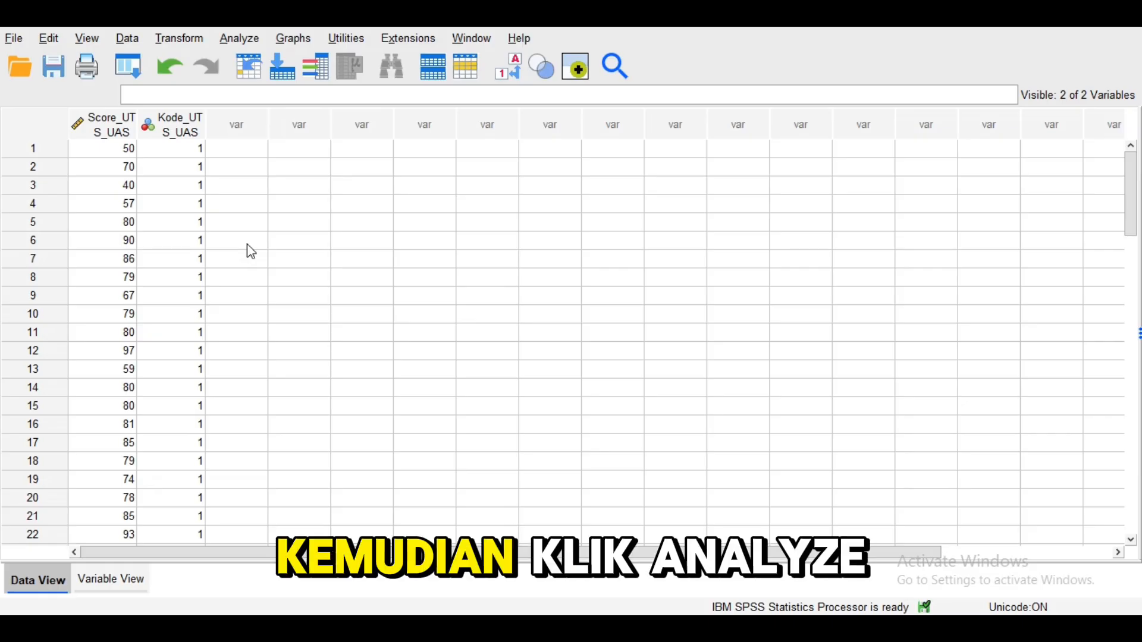
pyautogui.click(241, 39)
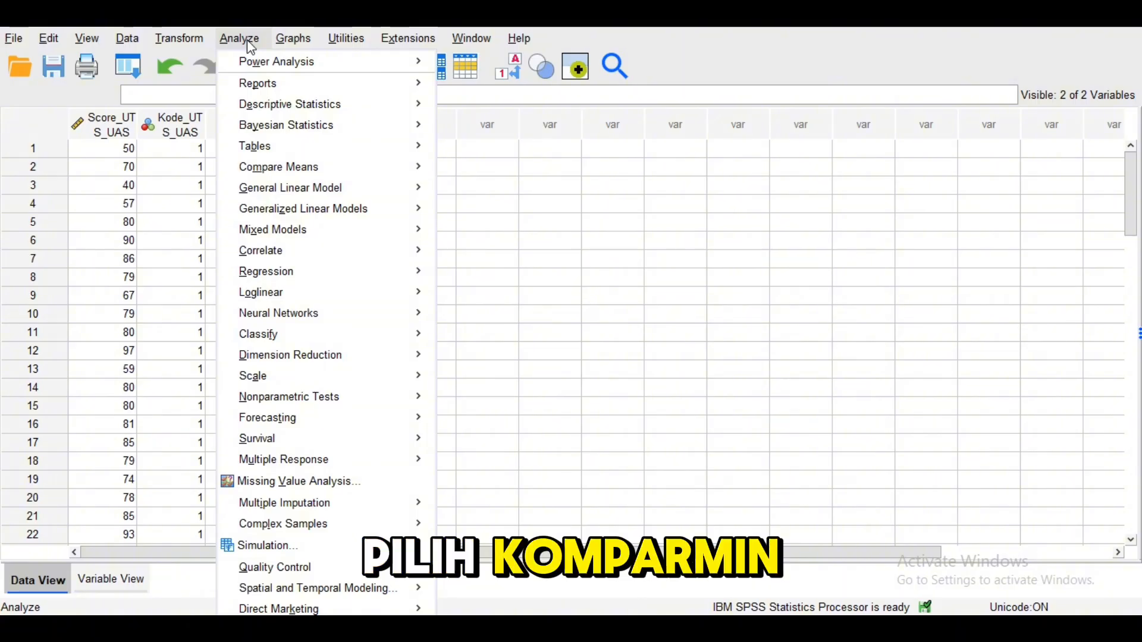
pyautogui.moveTo(268, 167)
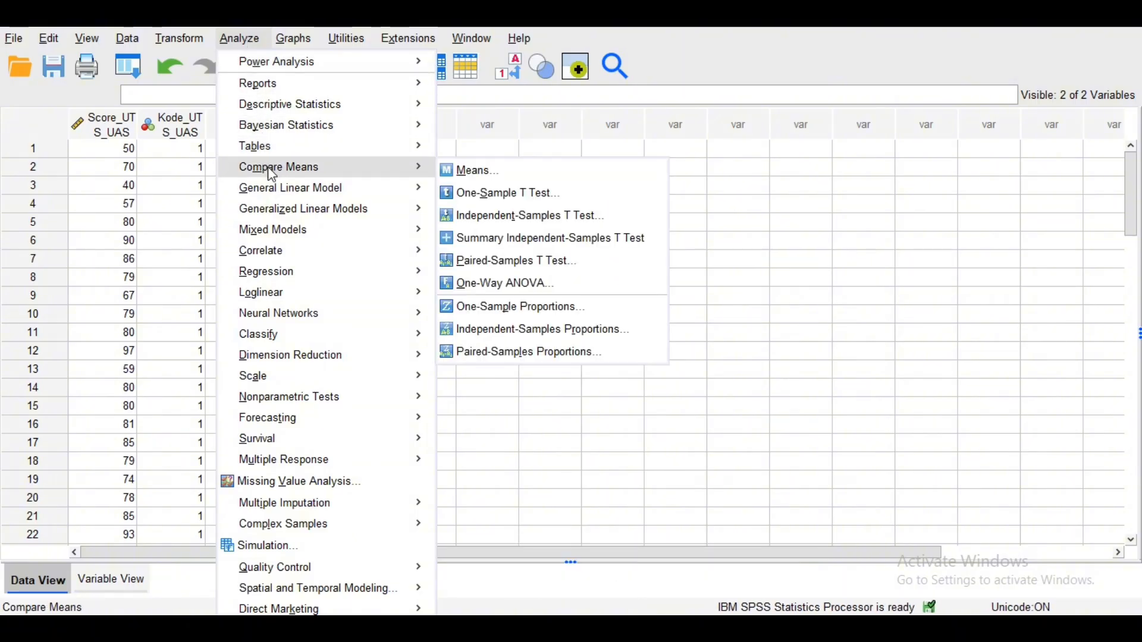
pyautogui.click(507, 217)
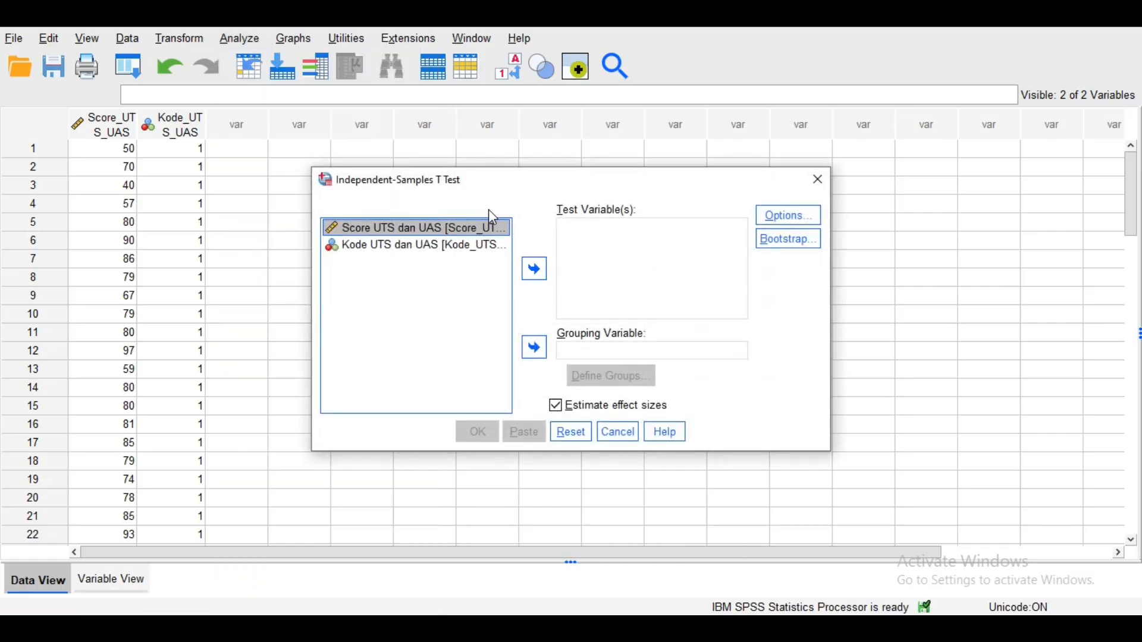
pyautogui.click(539, 266)
pyautogui.click(456, 232)
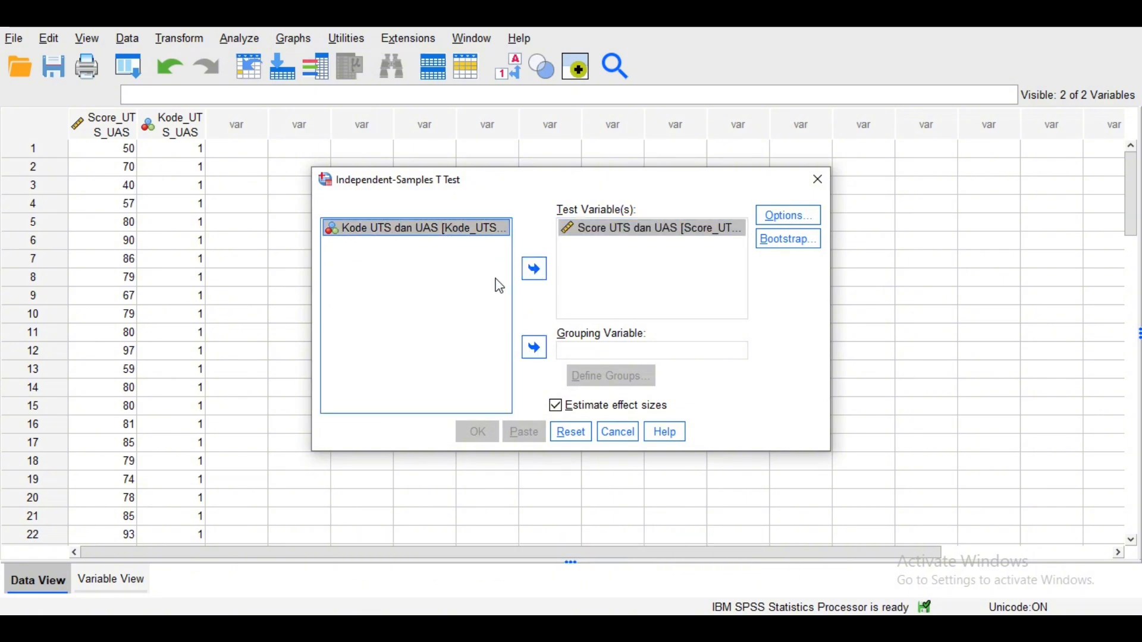
pyautogui.click(534, 348)
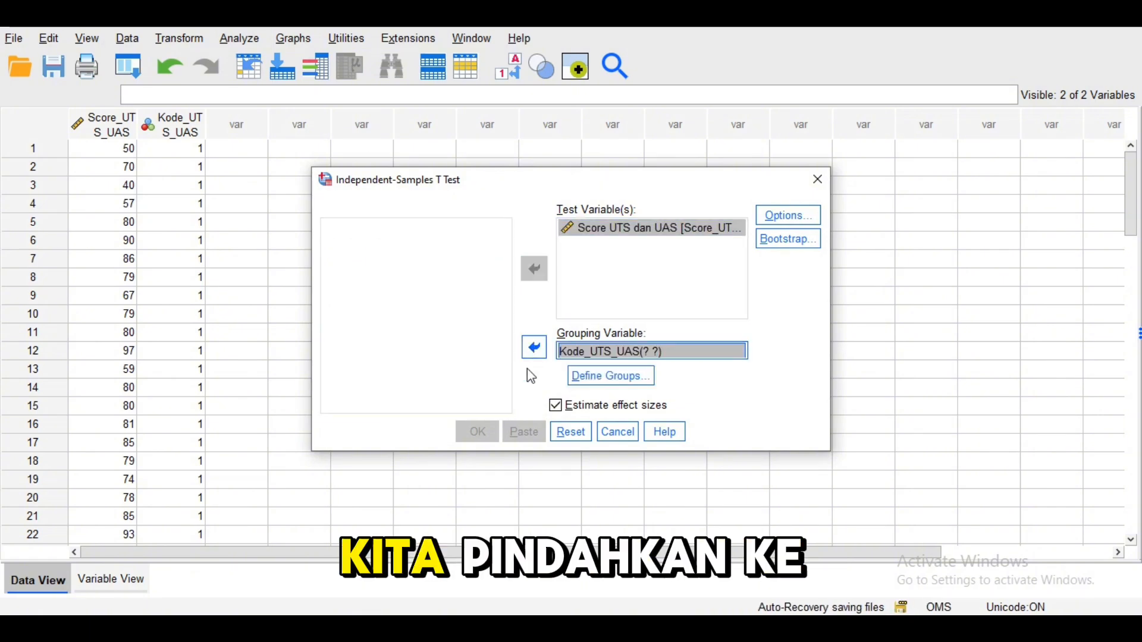
# - Define the t-test groups as 1 and 2, run the test and review its output tables
pyautogui.click(640, 380)
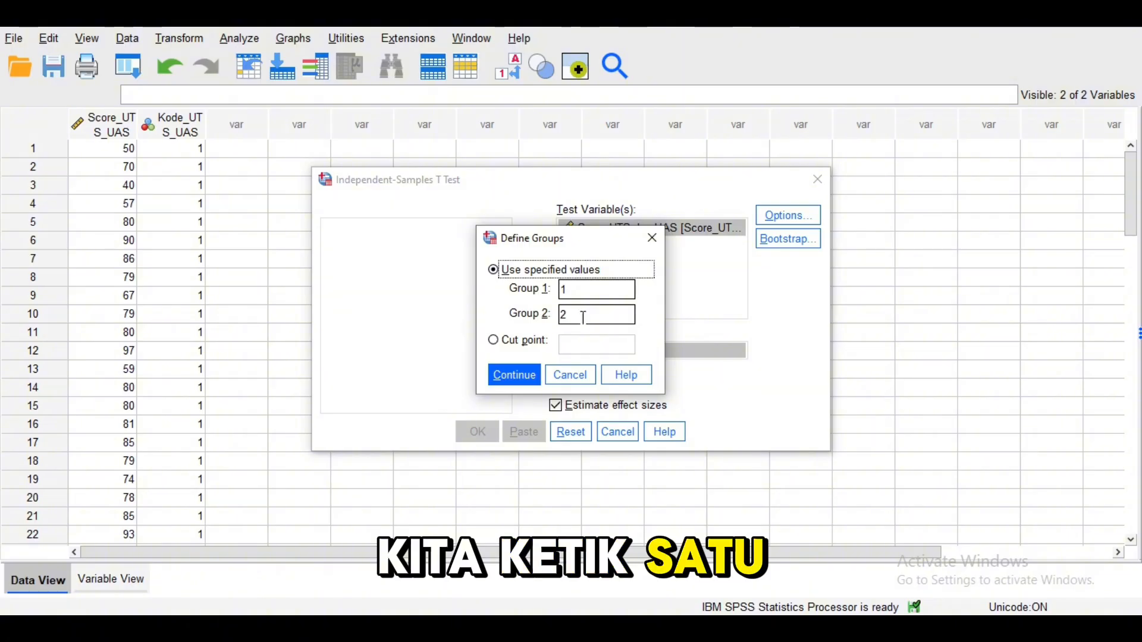
pyautogui.click(529, 378)
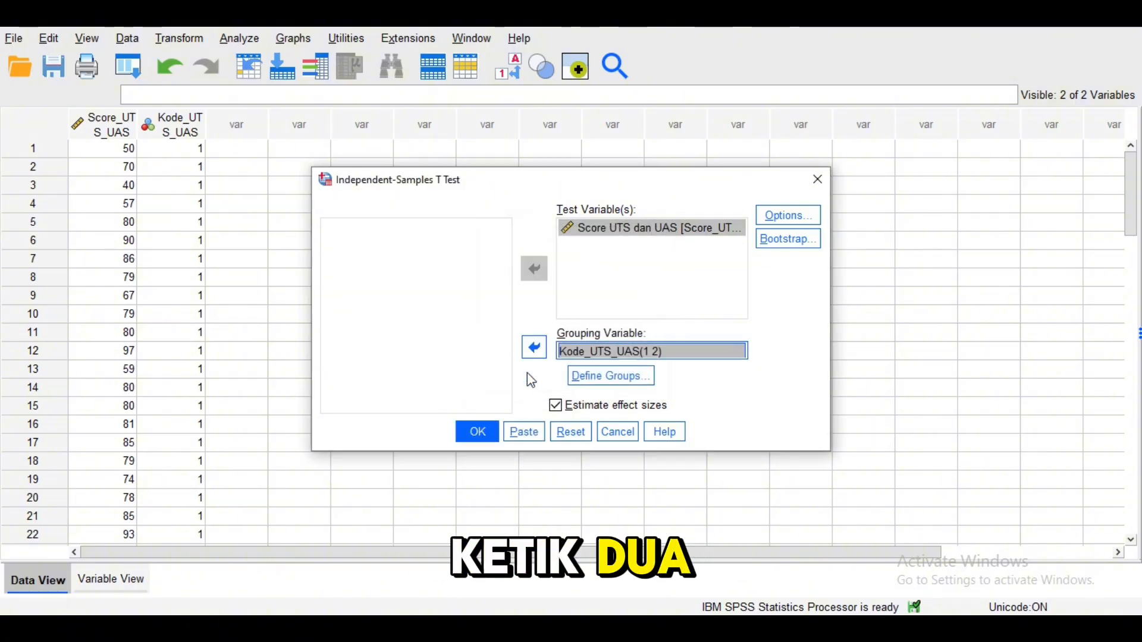
pyautogui.click(482, 435)
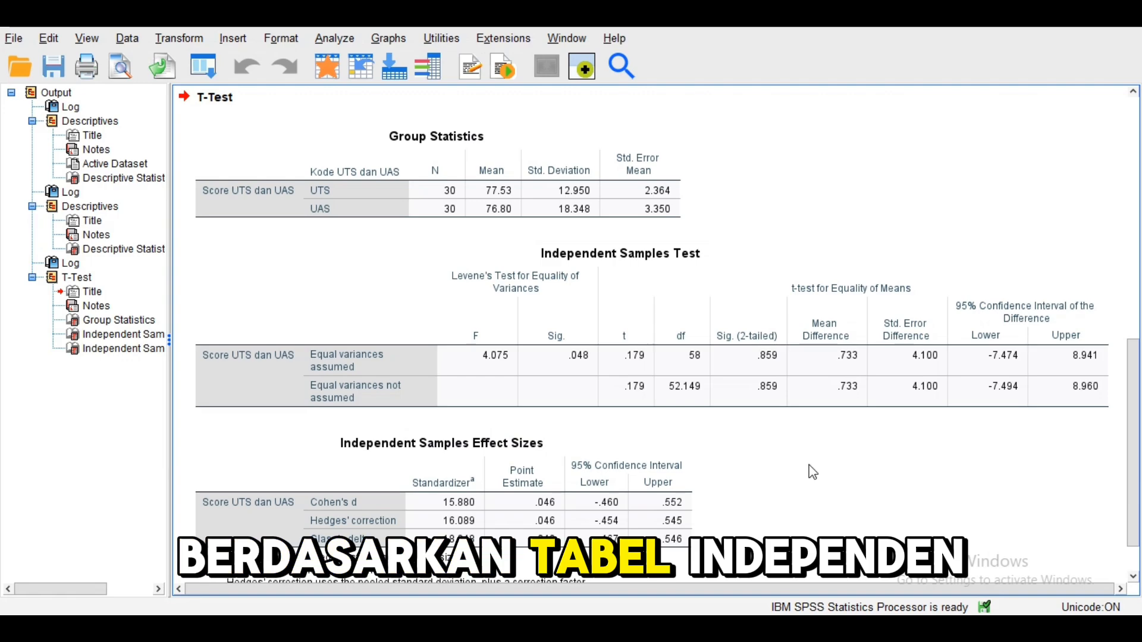
pyautogui.scroll(-1, 814, 471)
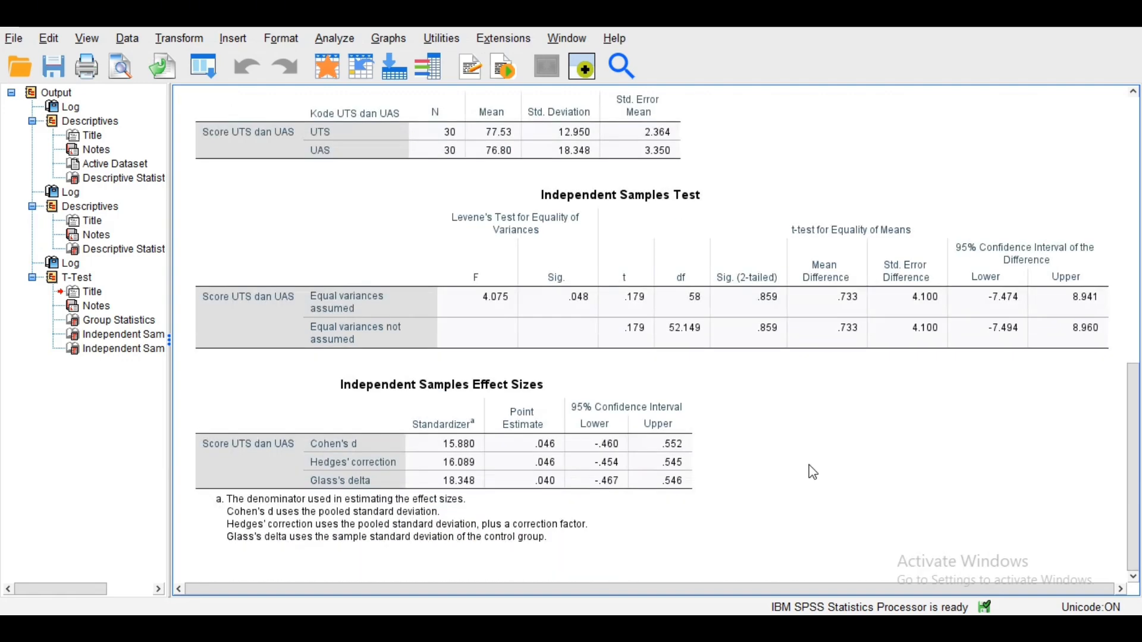
pyautogui.scroll(1, 813, 472)
pyautogui.scroll(1, 812, 471)
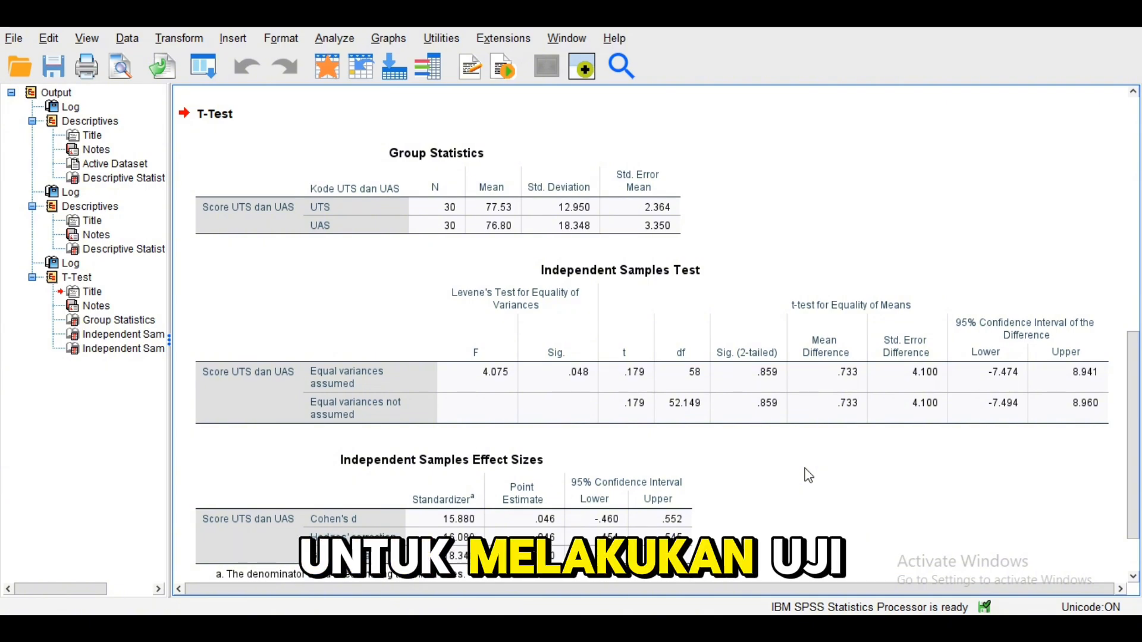
# - Return to the Untitled2 dataset and set up a One-Way ANOVA with Score UTS dan UAS as dependent and Kode UTS dan UAS as factor
pyautogui.moveTo(671, 628)
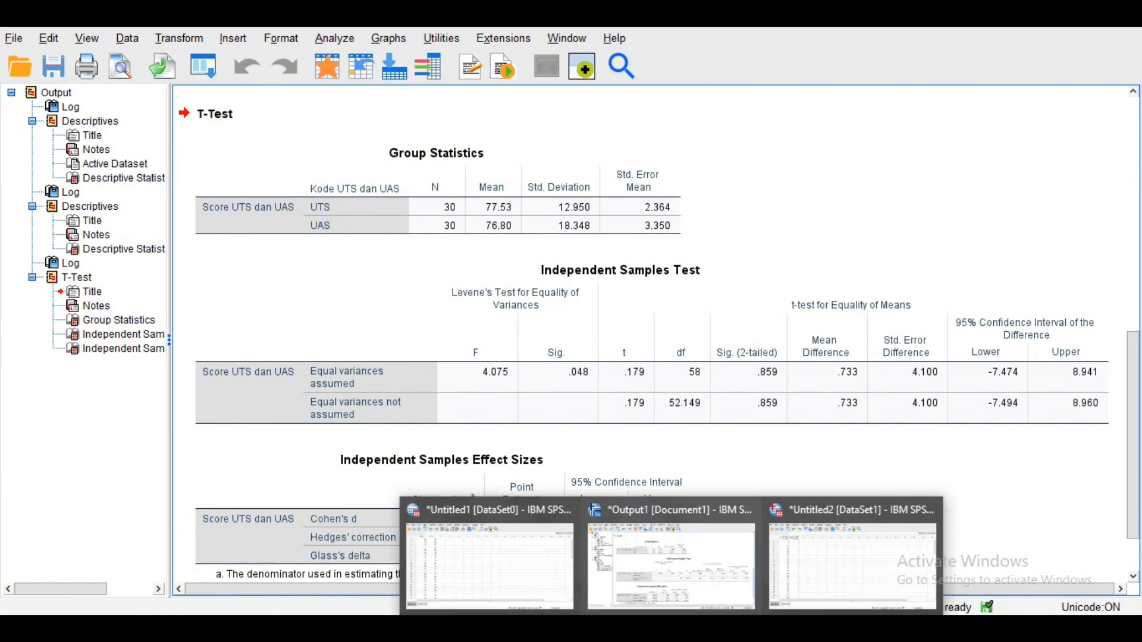
pyautogui.click(816, 571)
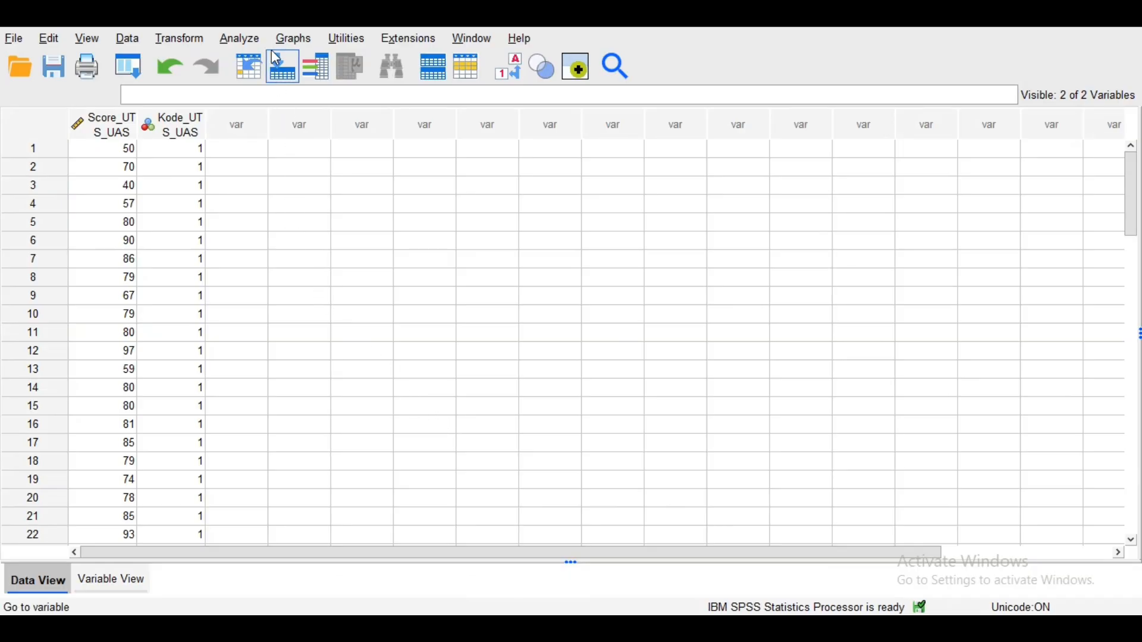
pyautogui.click(244, 37)
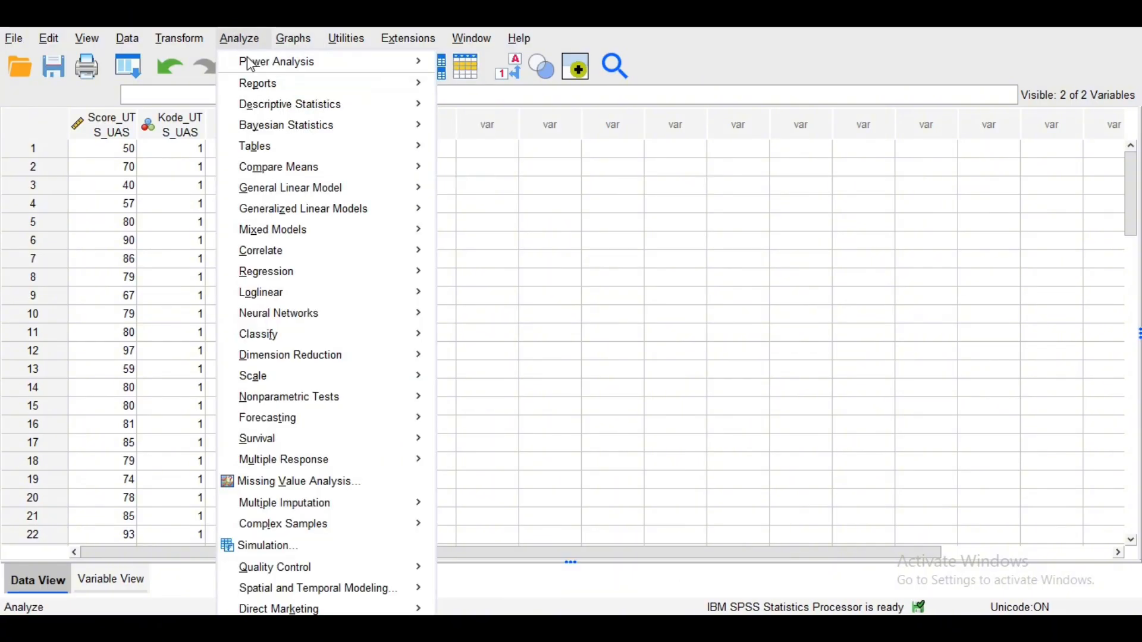
pyautogui.moveTo(377, 166)
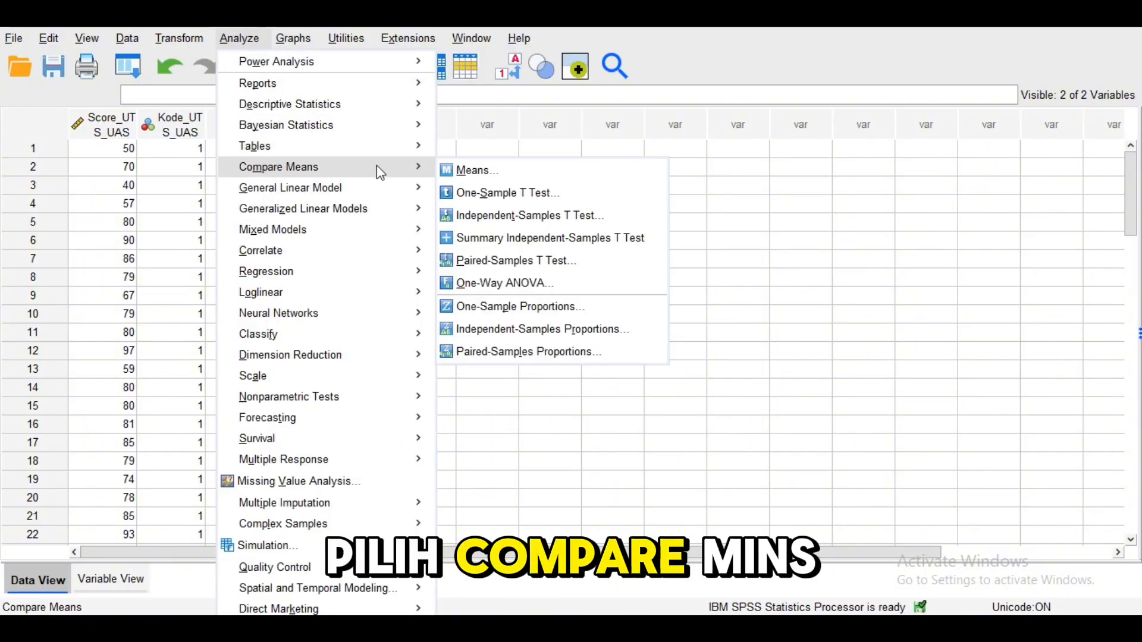
pyautogui.click(513, 286)
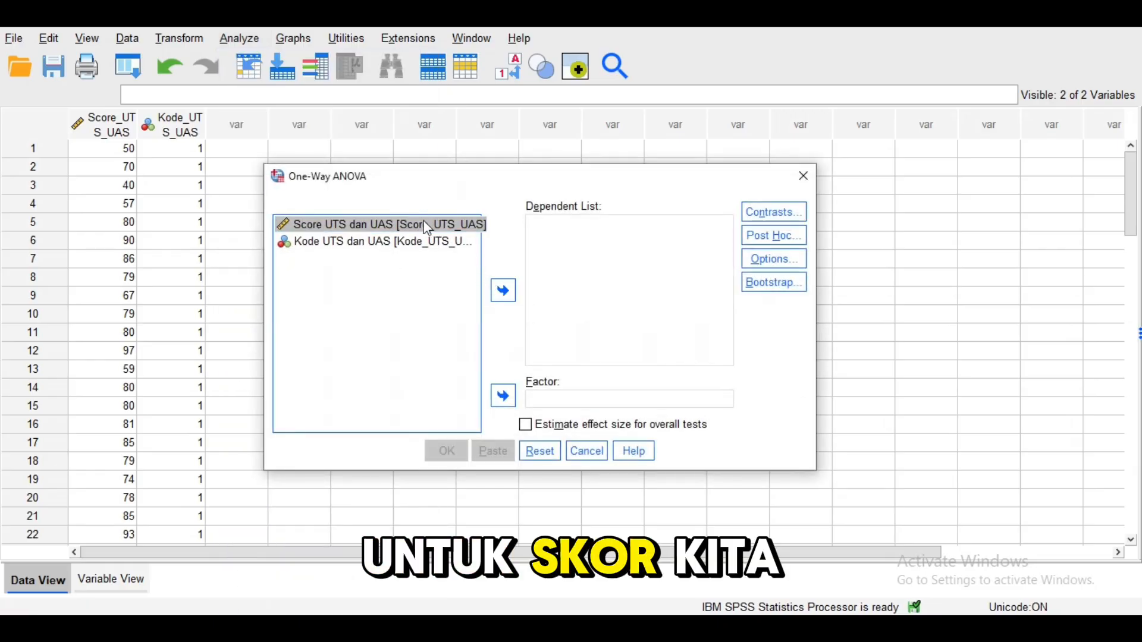
pyautogui.click(503, 290)
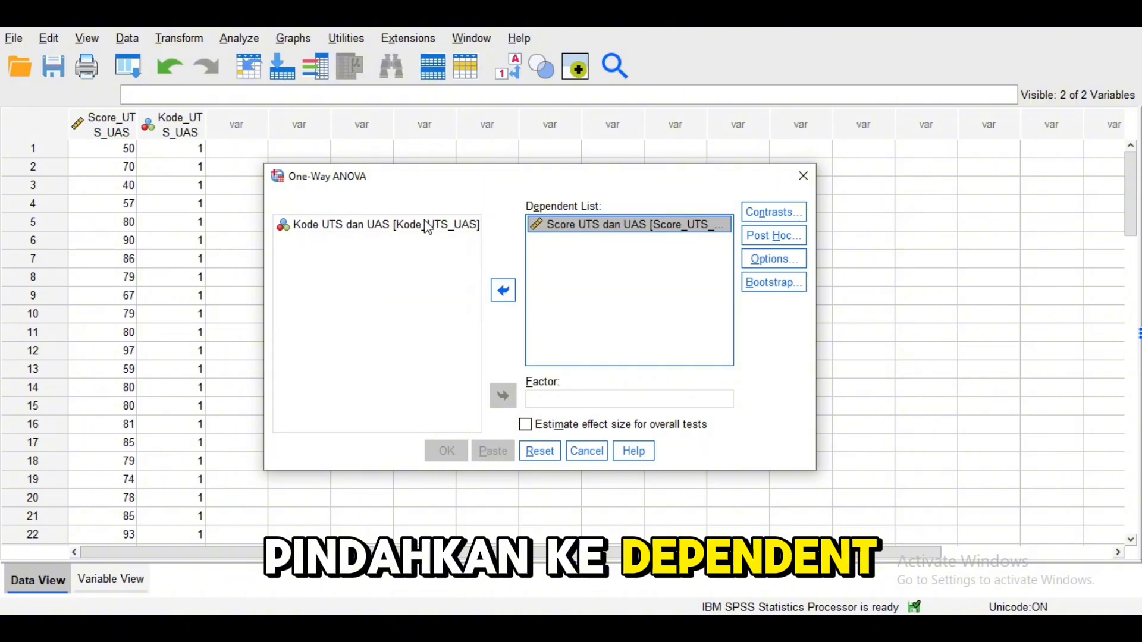
pyautogui.click(428, 228)
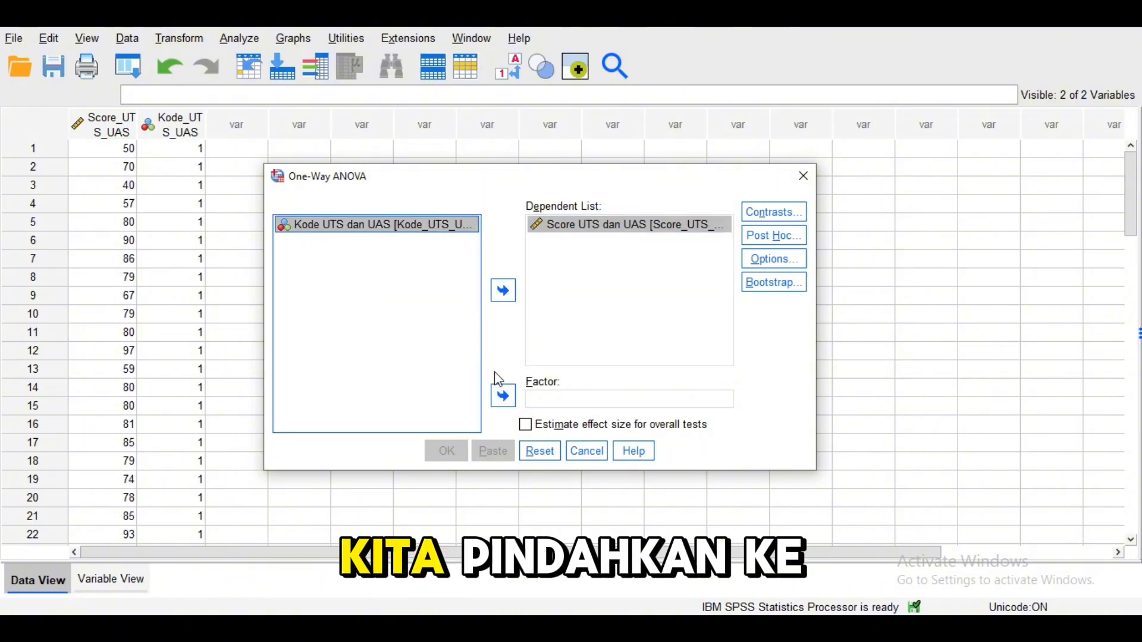
pyautogui.click(505, 396)
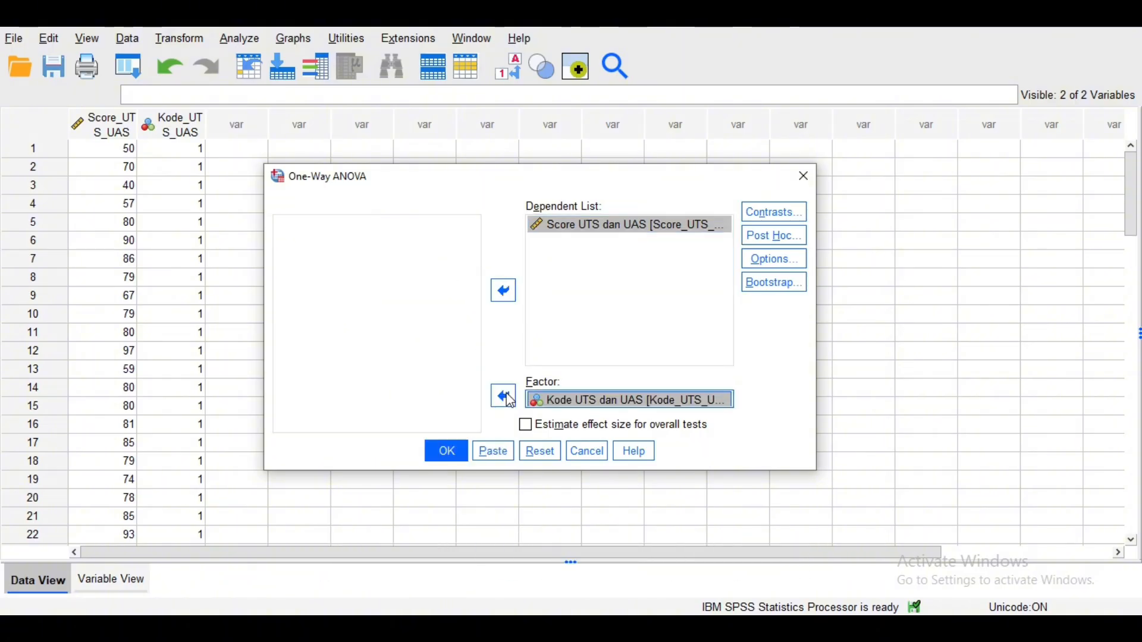
# - Run the One-Way ANOVA with overall effect size estimation and the homogeneity of variance test, and review its output tables
pyautogui.click(526, 423)
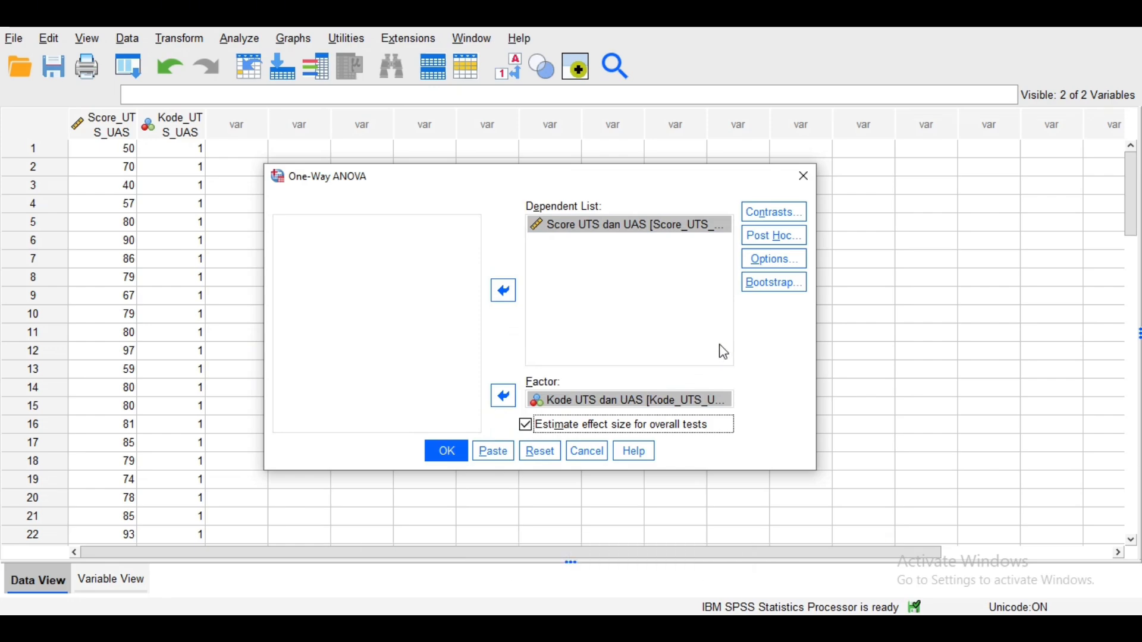
pyautogui.click(769, 259)
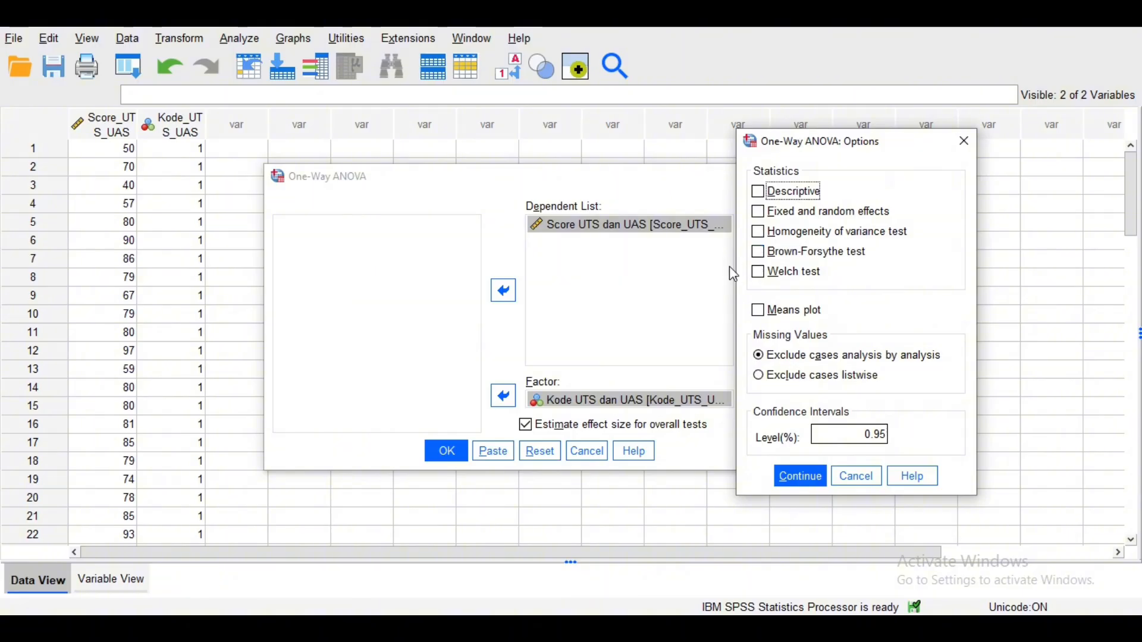
pyautogui.click(759, 232)
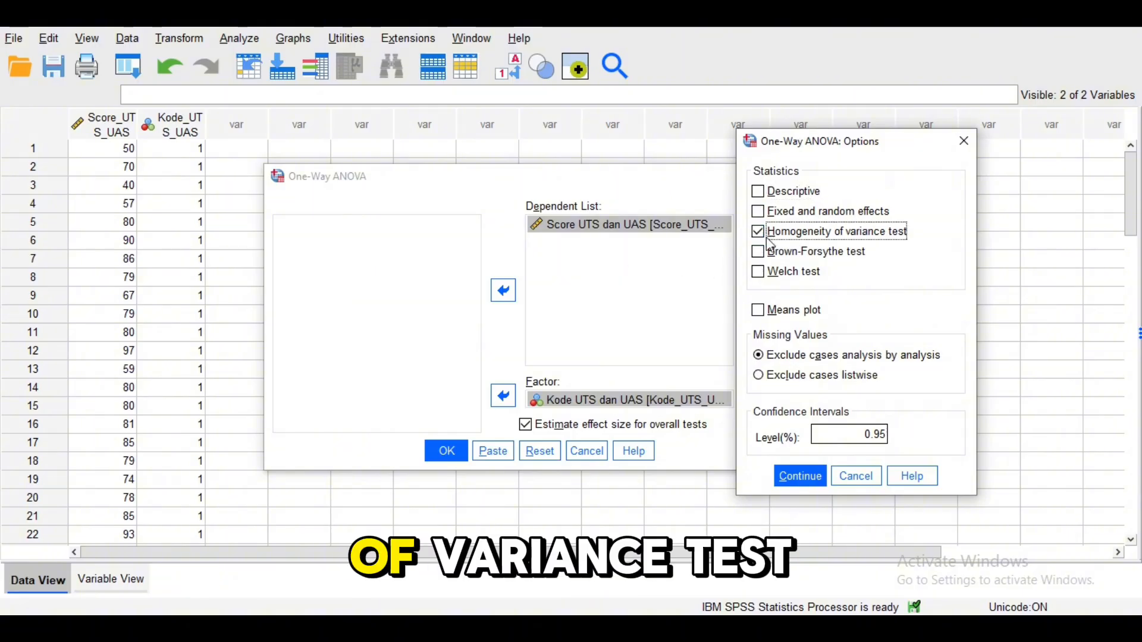
pyautogui.click(797, 475)
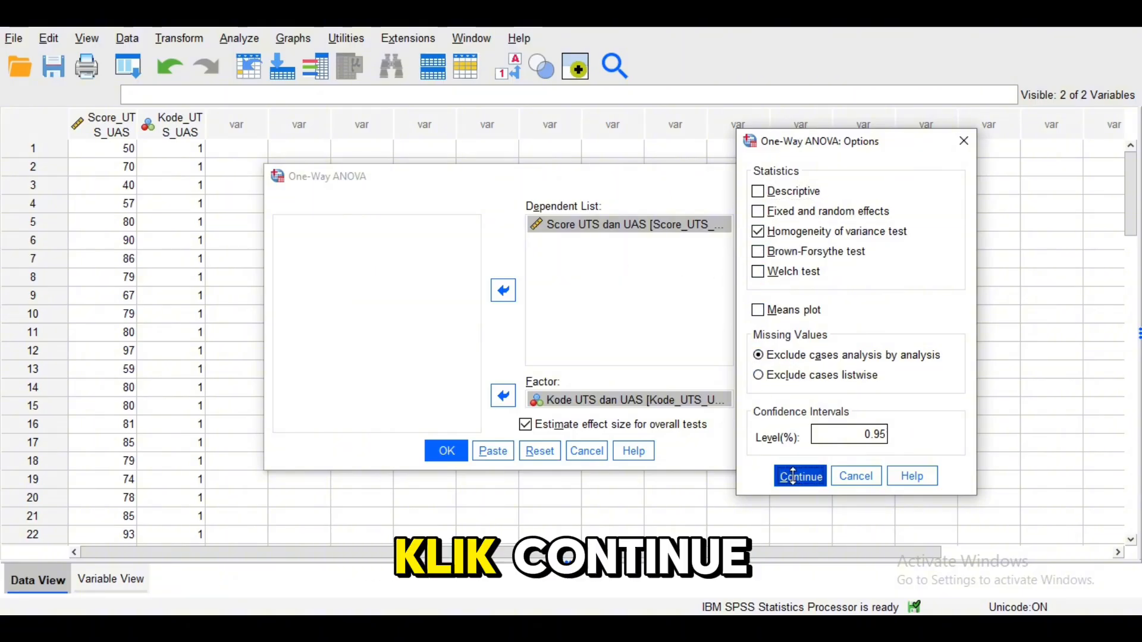
pyautogui.click(448, 455)
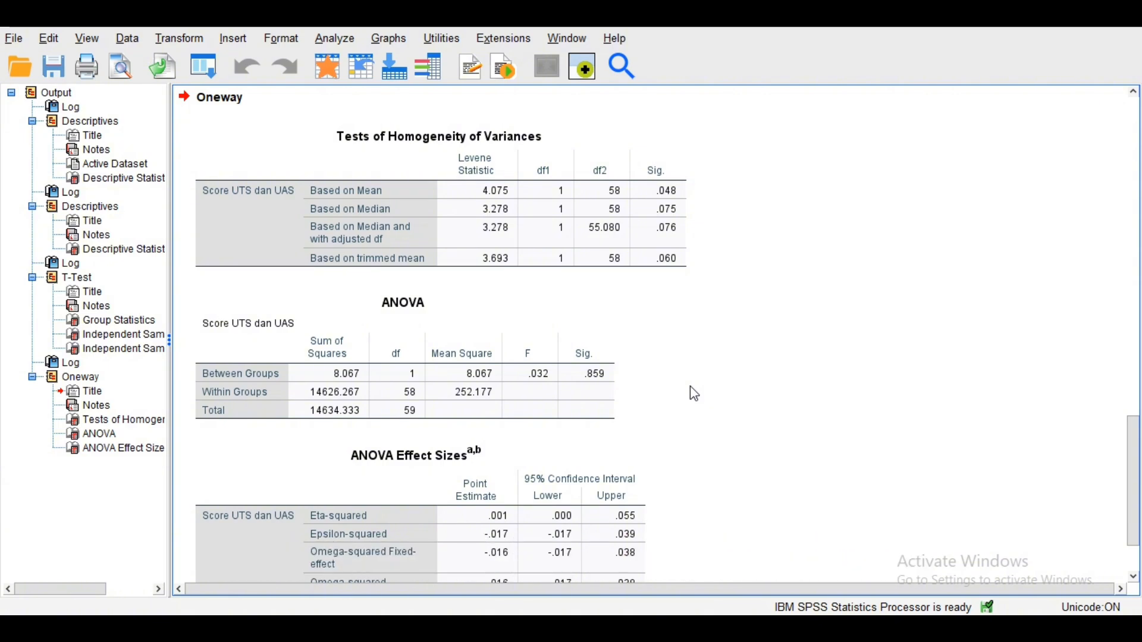
pyautogui.scroll(-3, 694, 394)
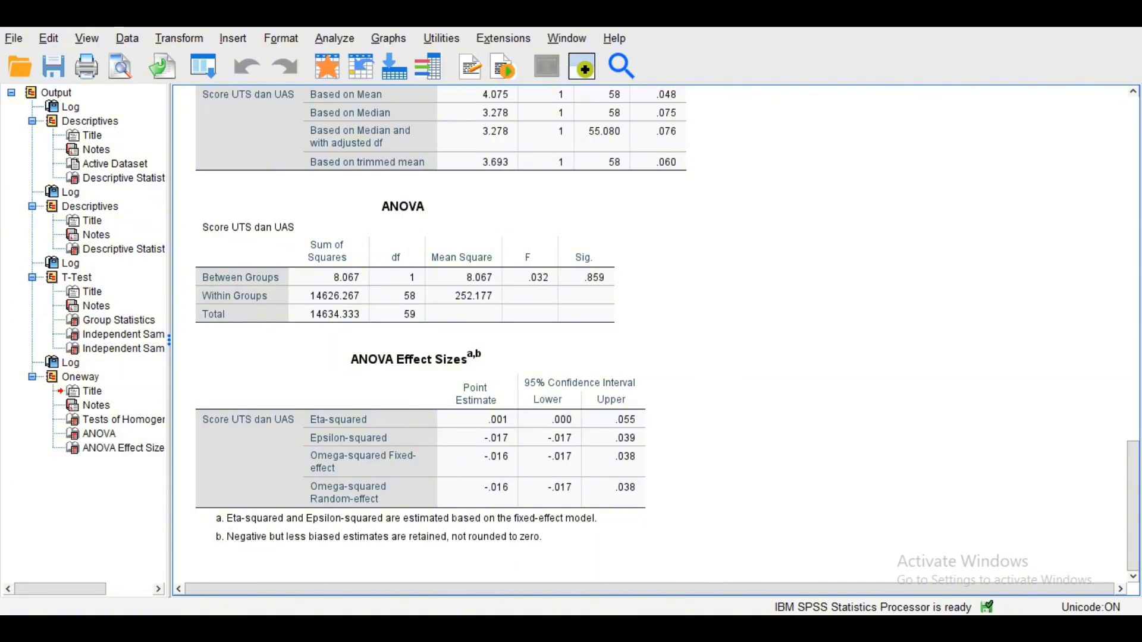
# - Return to the coded dataset and set up a Discriminant Analysis with Score UTS dan UAS as independent and Kode UTS dan UAS as grouping variable
pyautogui.moveTo(673, 628)
pyautogui.click(797, 558)
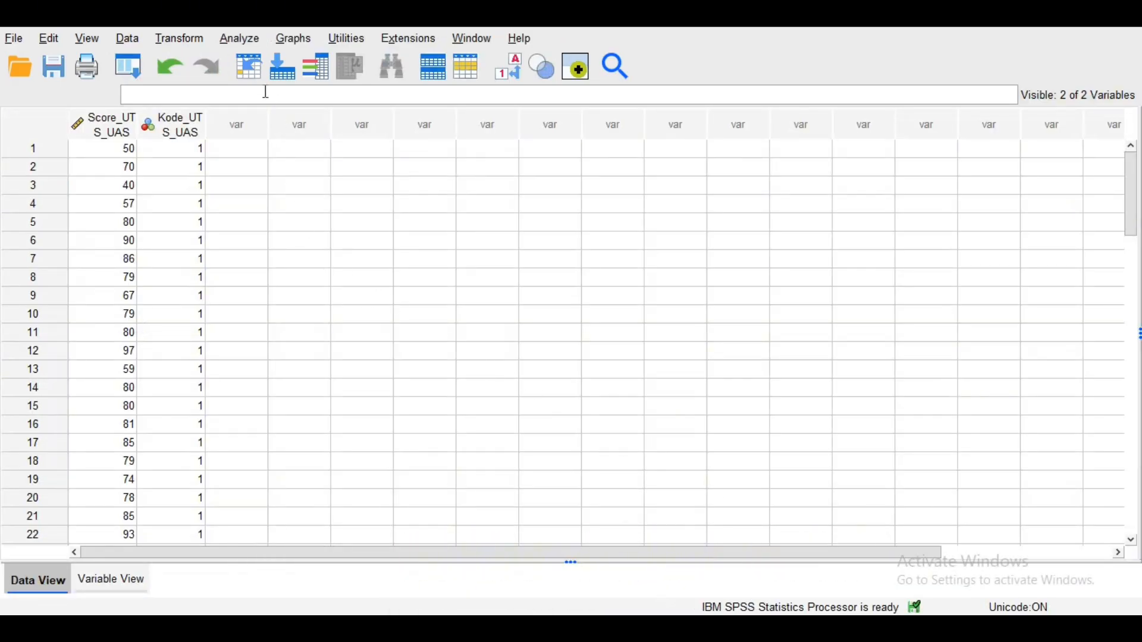
pyautogui.click(239, 39)
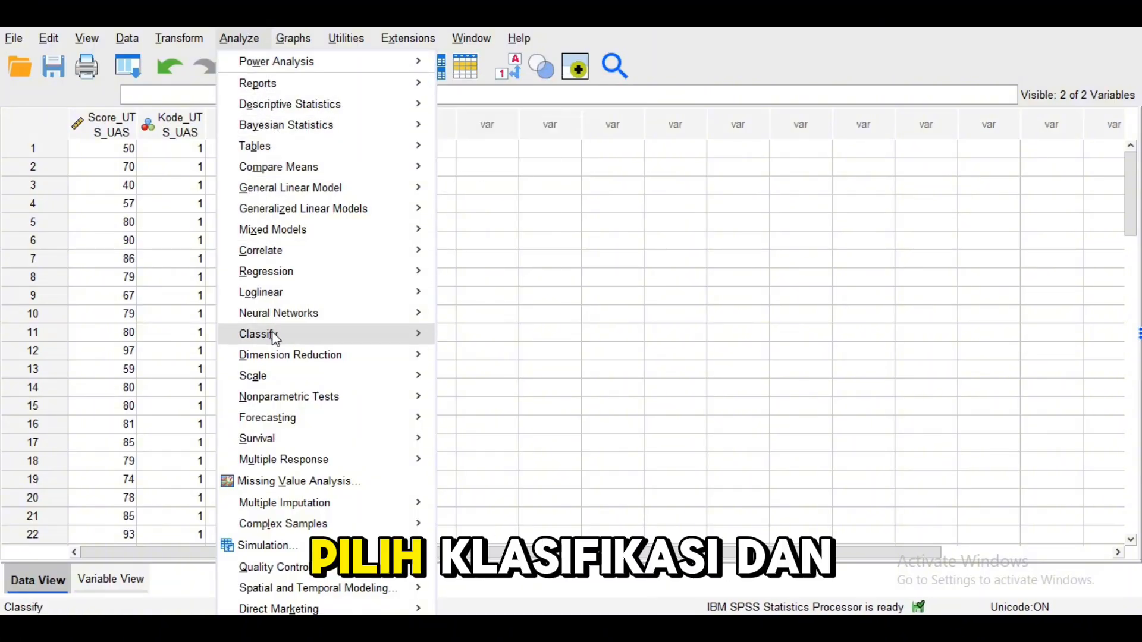
pyautogui.moveTo(299, 340)
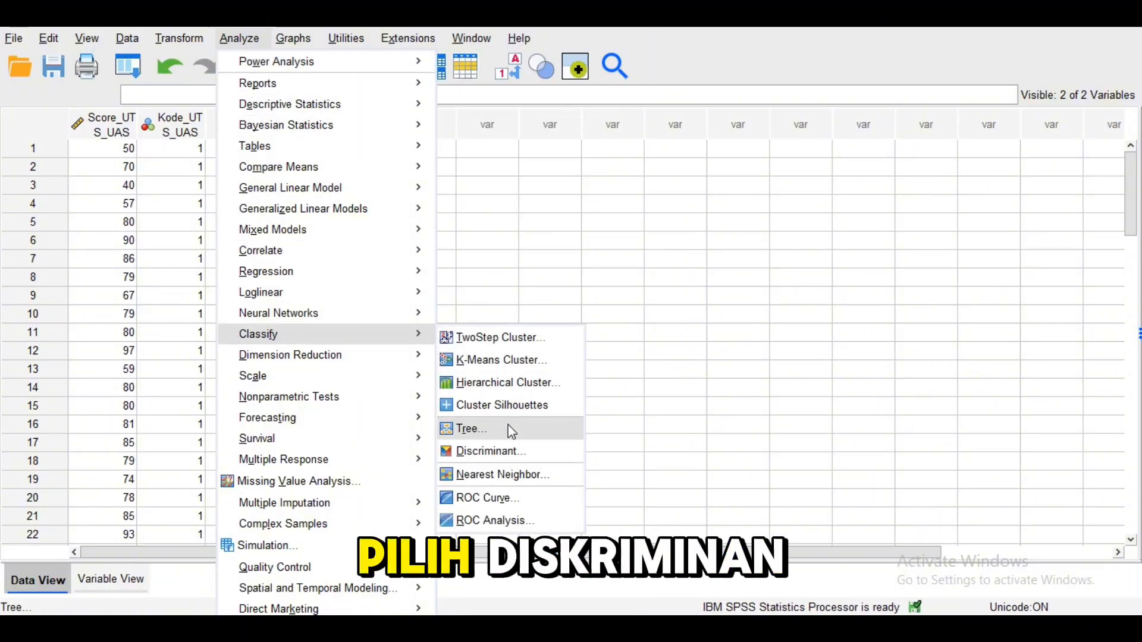
pyautogui.click(509, 452)
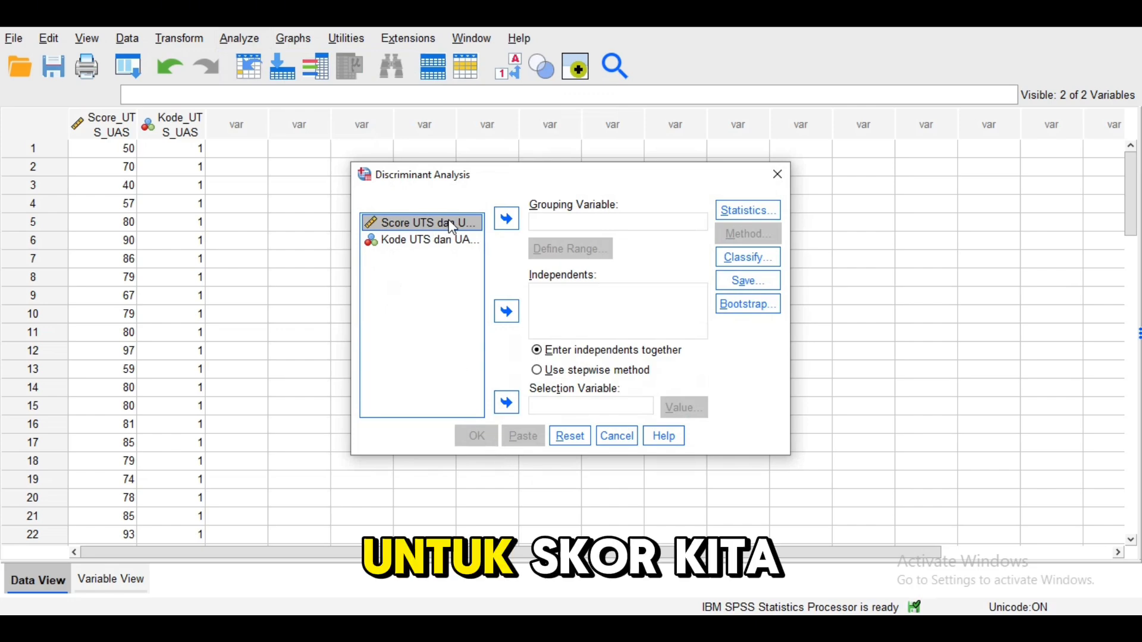
pyautogui.click(507, 311)
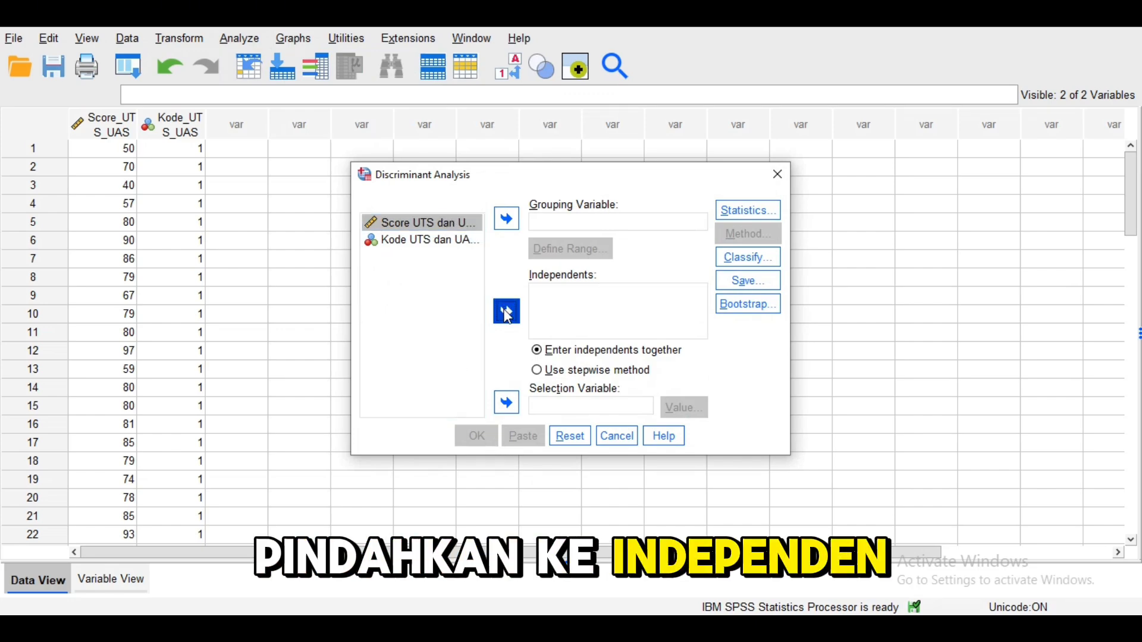
pyautogui.click(454, 226)
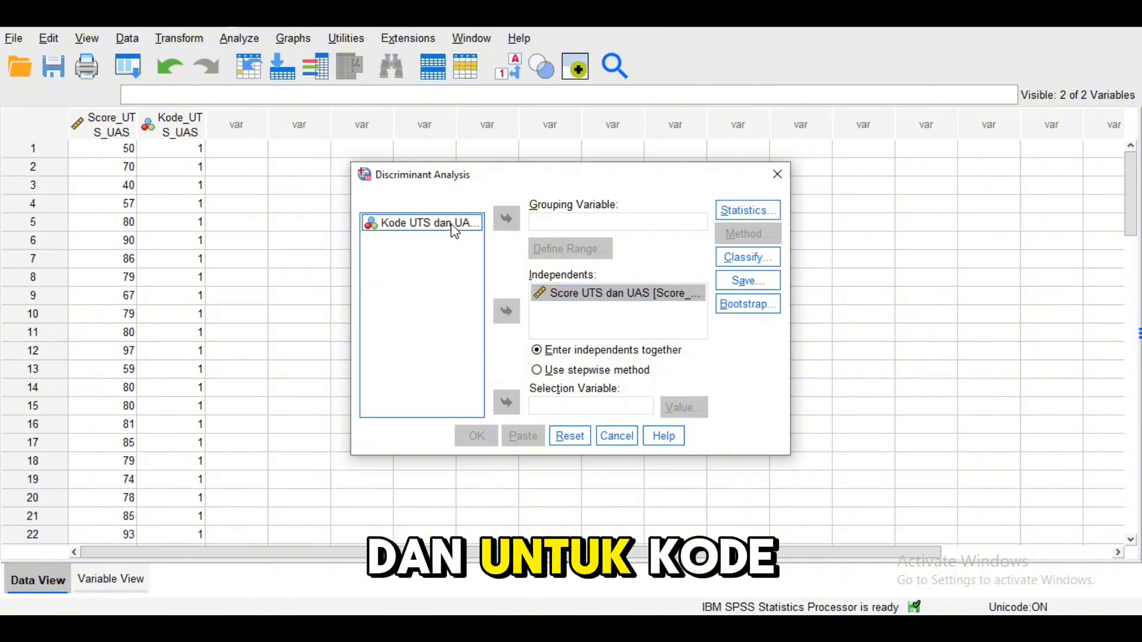
pyautogui.click(504, 220)
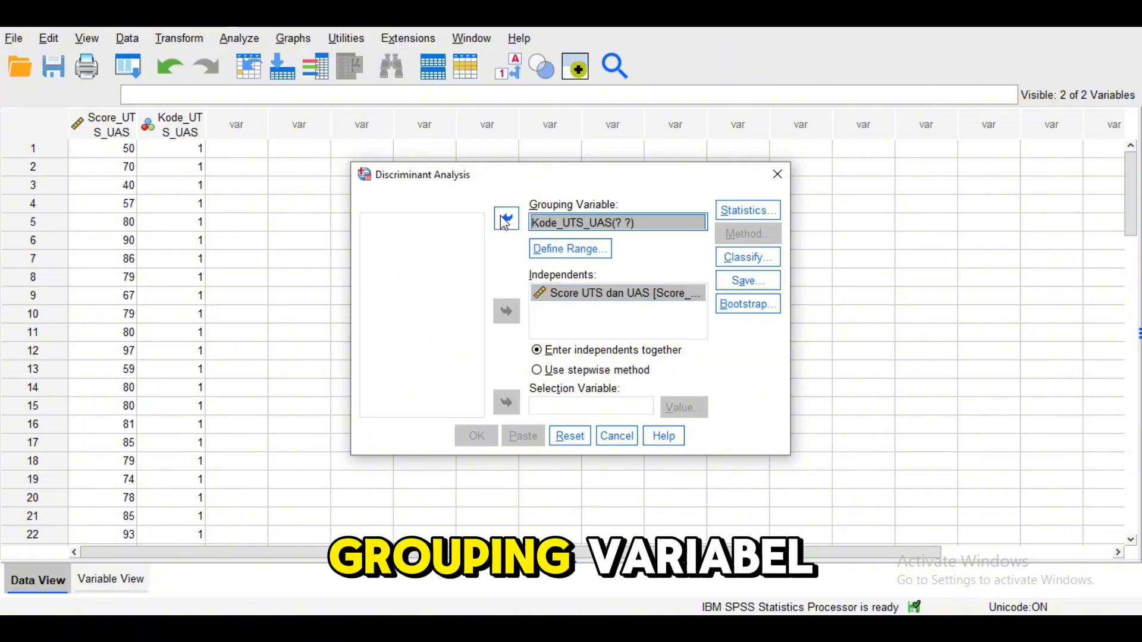
# - Define the grouping variable's range with minimum 1 and maximum 2
pyautogui.click(552, 246)
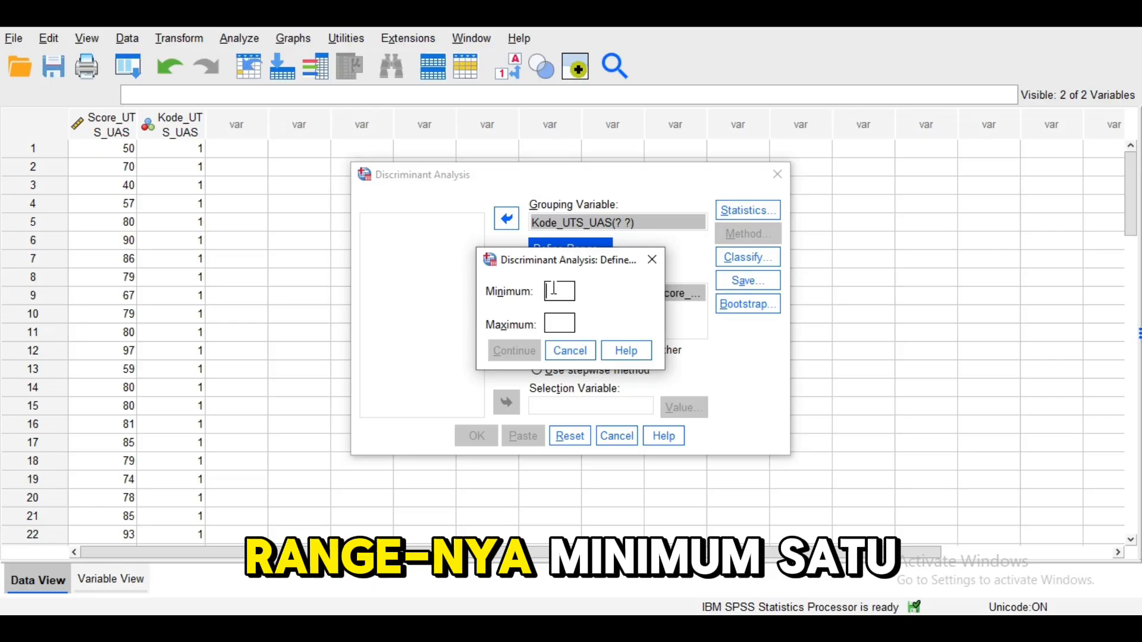
pyautogui.write('1')
pyautogui.click(559, 321)
pyautogui.write('2')
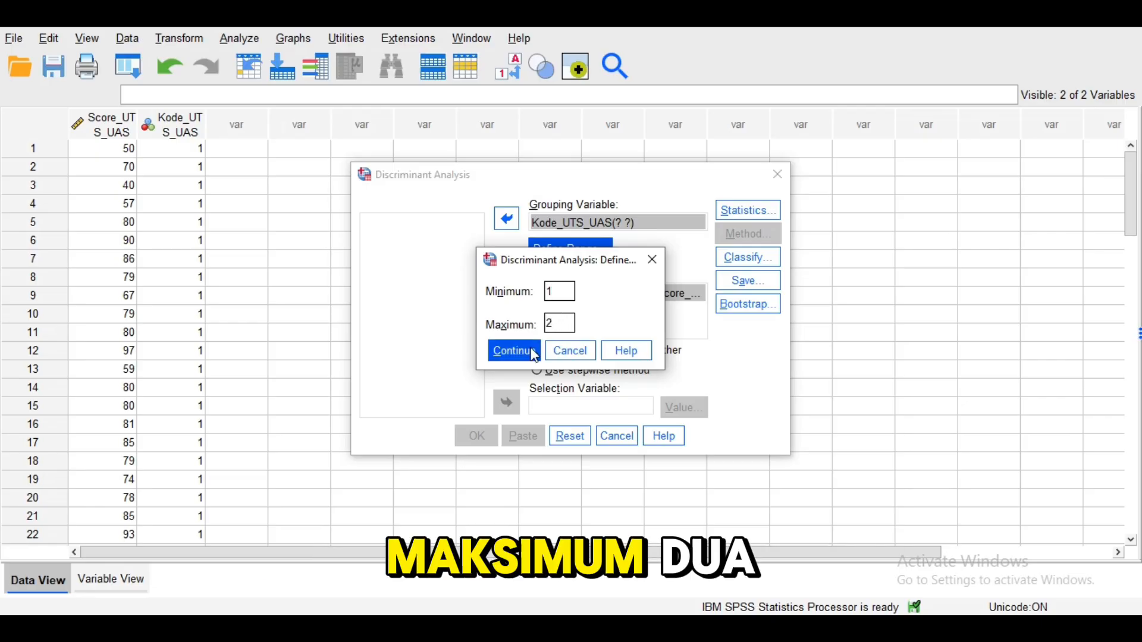
pyautogui.click(513, 351)
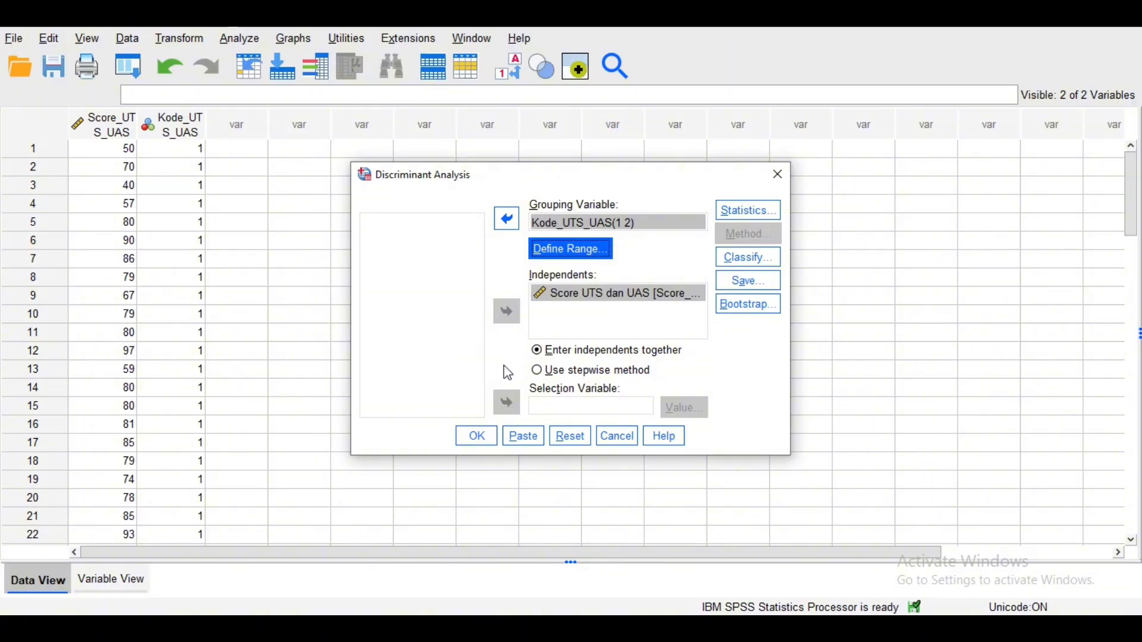
# - Add the Box's M statistic, run the discriminant analysis and review the output down to the Wilks' Lambda table
pyautogui.click(721, 208)
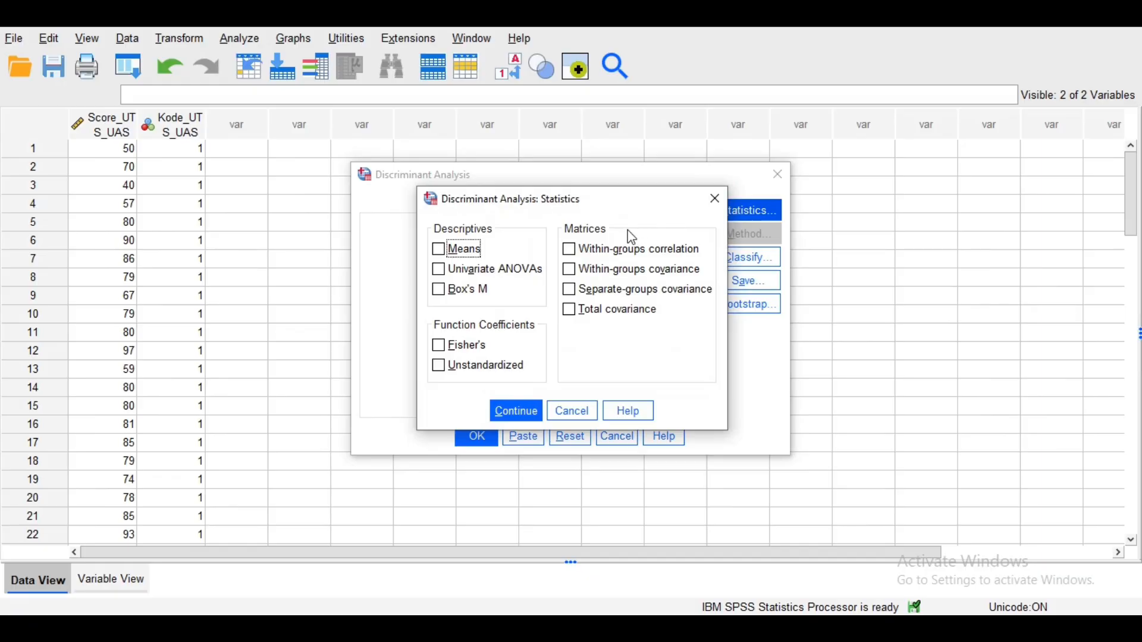
pyautogui.click(445, 293)
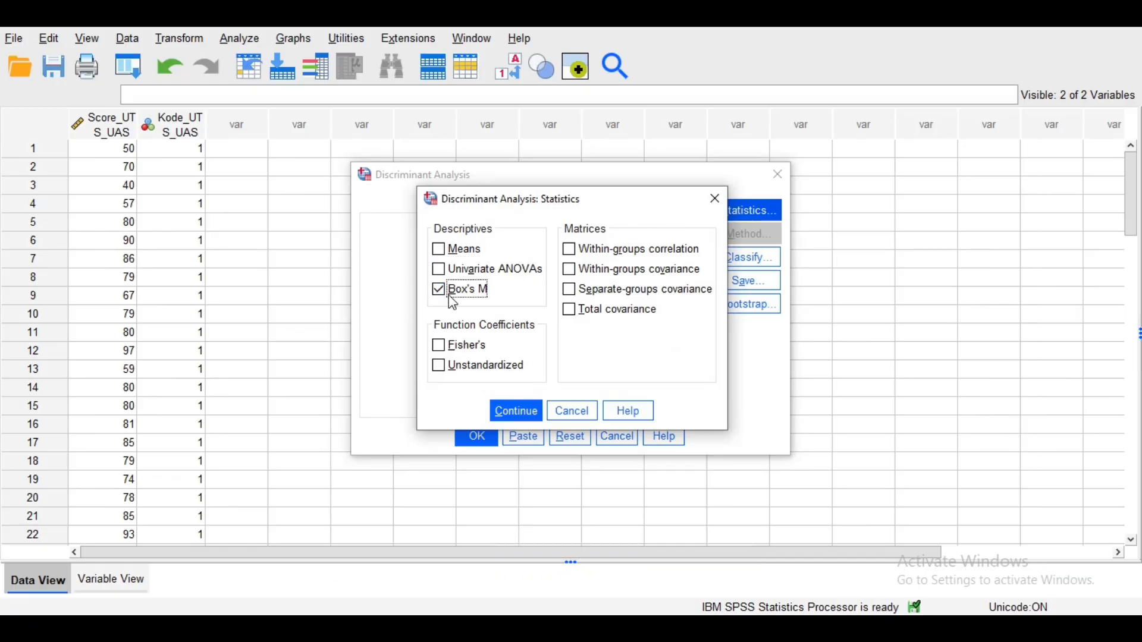
pyautogui.click(513, 410)
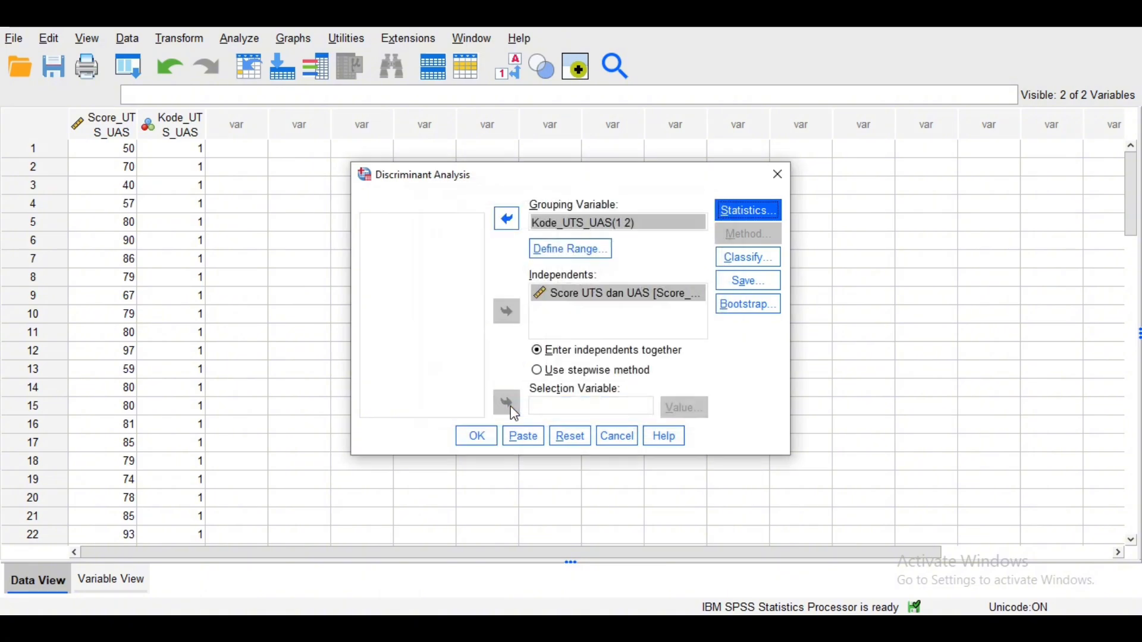
pyautogui.click(477, 442)
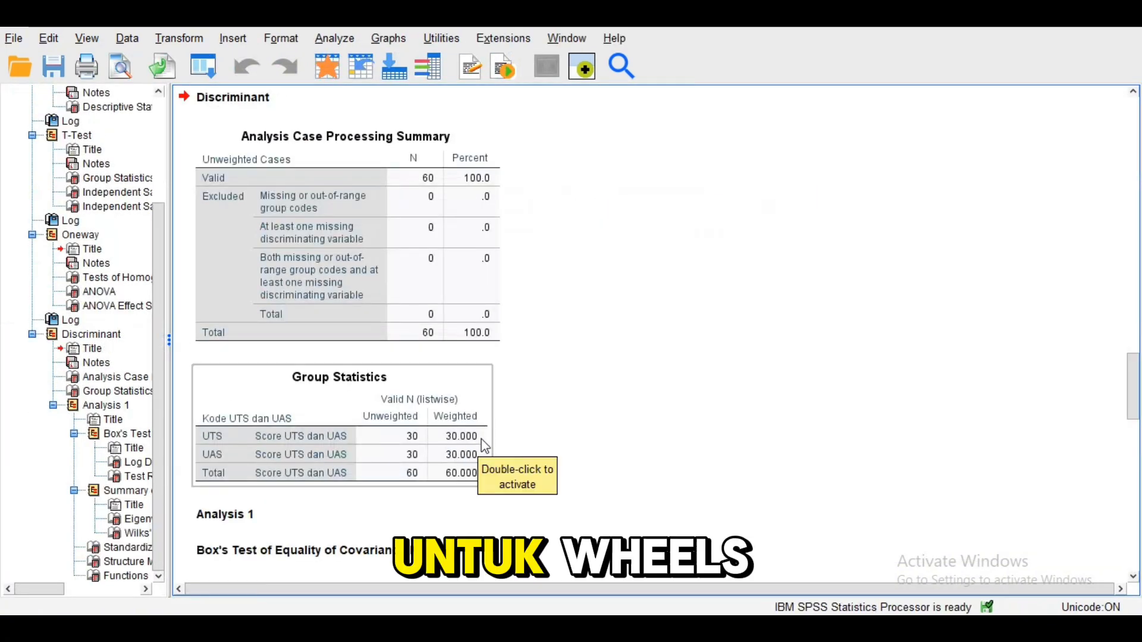
pyautogui.scroll(-10, 598, 427)
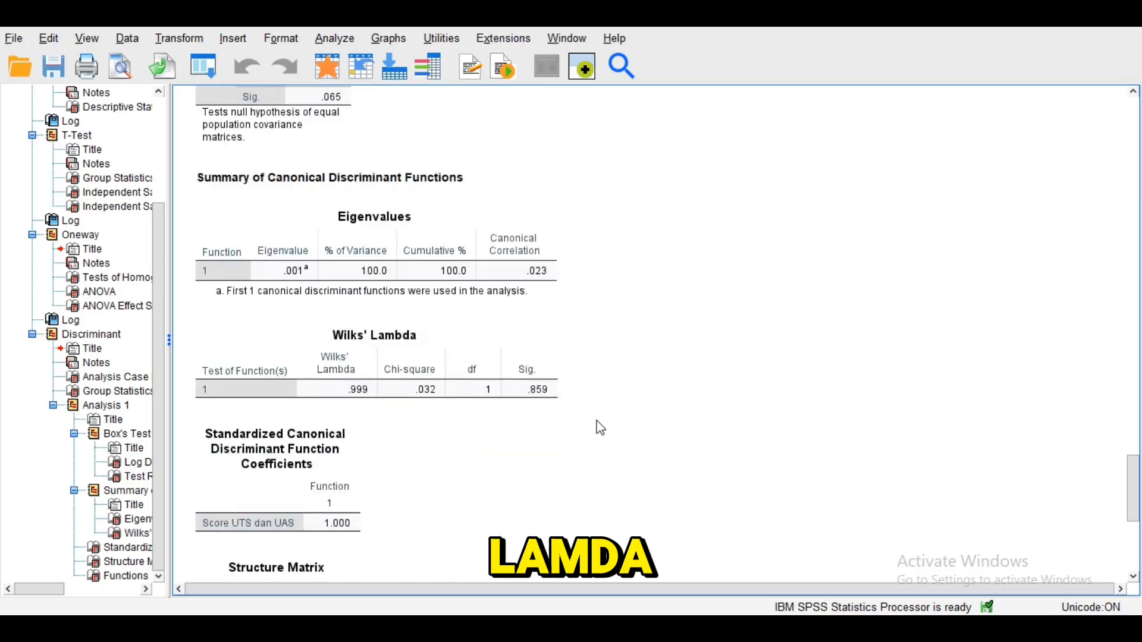
pyautogui.scroll(-3, 600, 427)
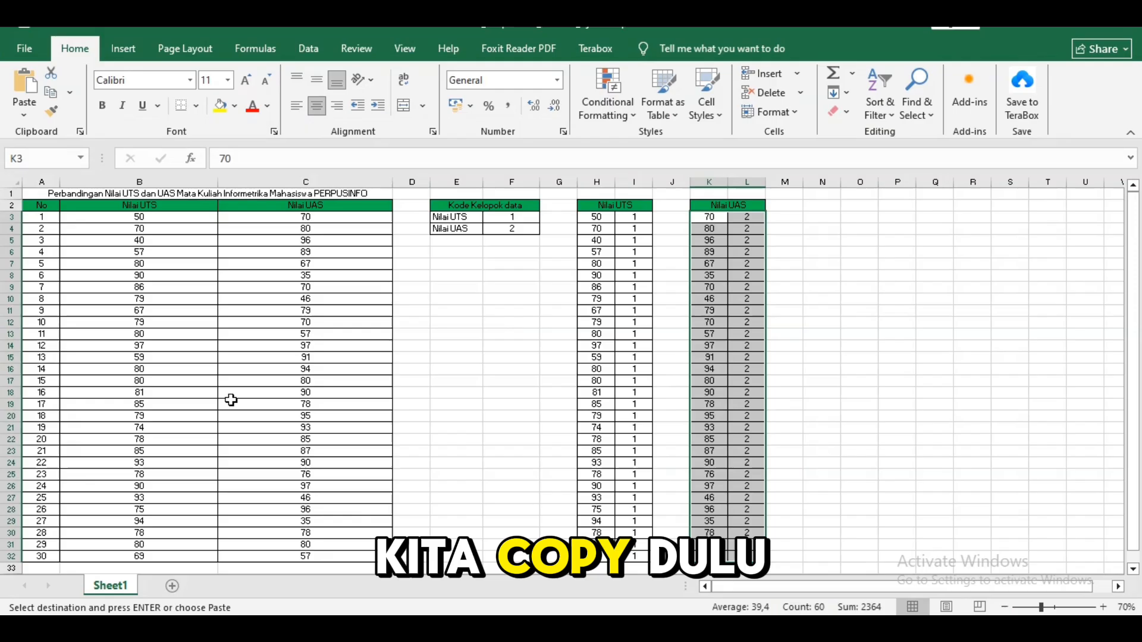
# - Copy the Nilai UTS and Nilai UAS scores for students 1 to 30 from the Excel sheet into an empty SPSS dataset
pyautogui.click(136, 219)
pyautogui.moveTo(136, 219); pyautogui.dragTo(305, 556)
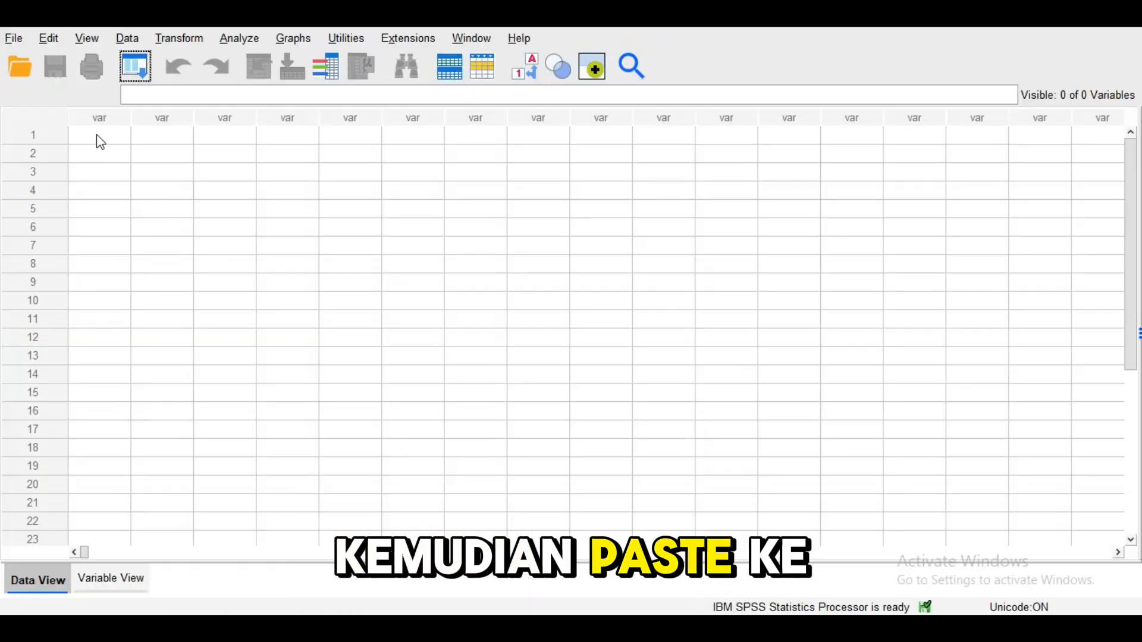
pyautogui.hotkey('ctrl', 'v')
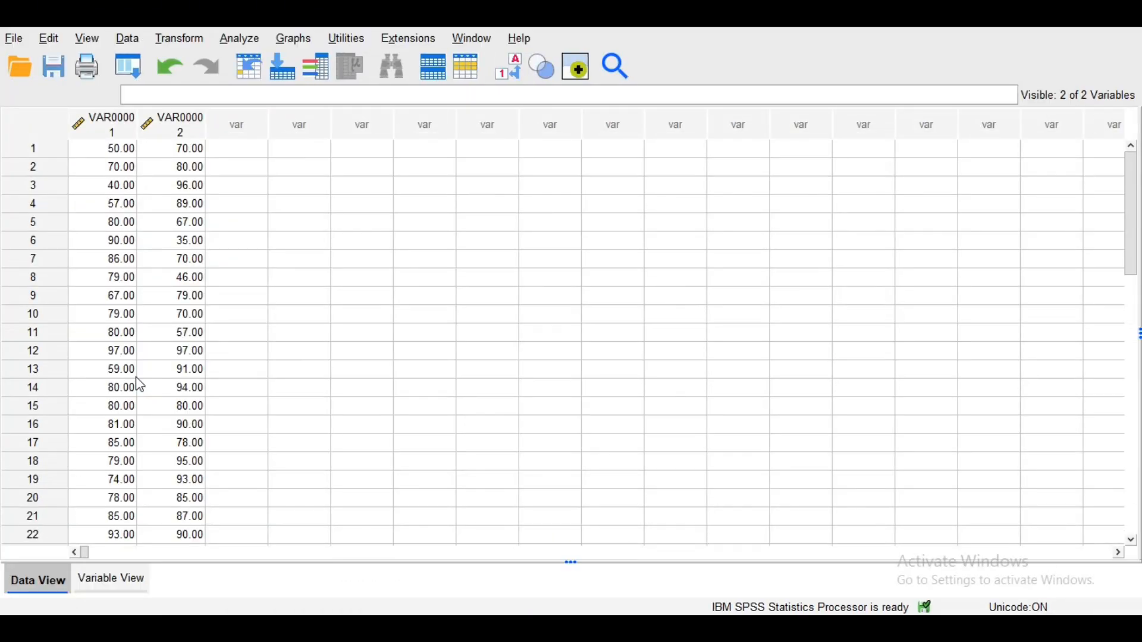
# - Rename the two pasted variables as X1 and X2
pyautogui.click(126, 582)
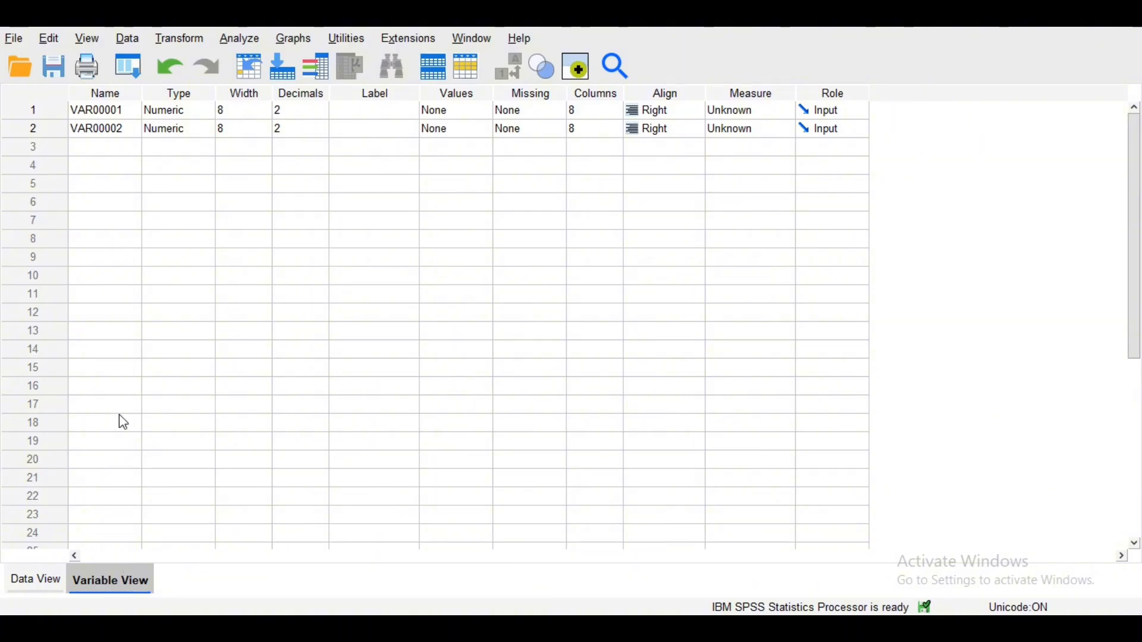
pyautogui.click(88, 108)
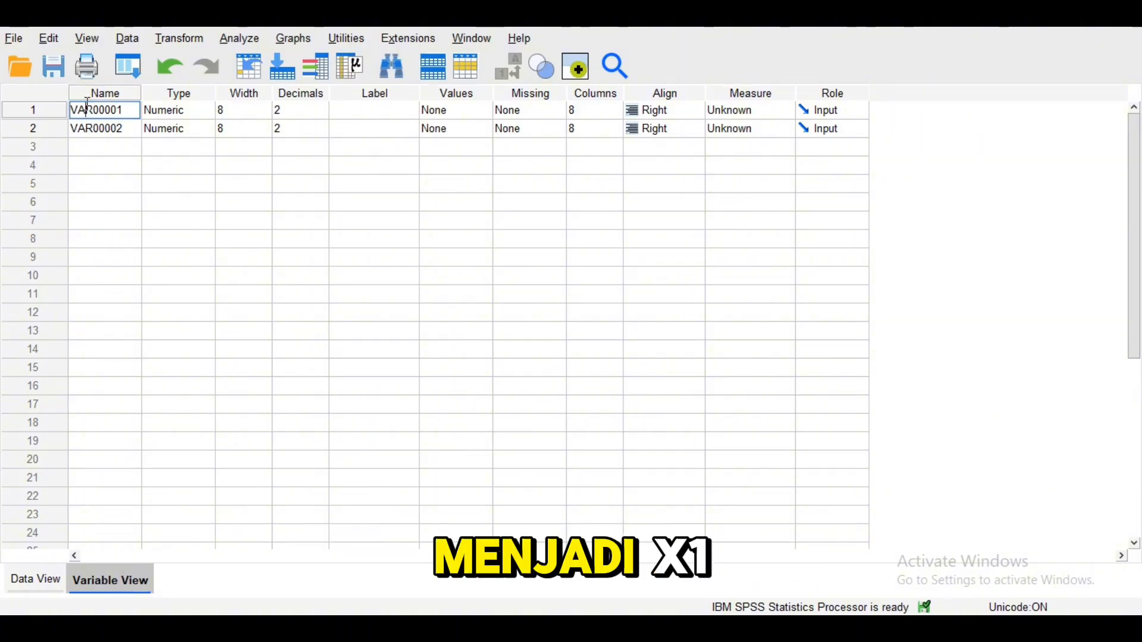
pyautogui.doubleClick(88, 106)
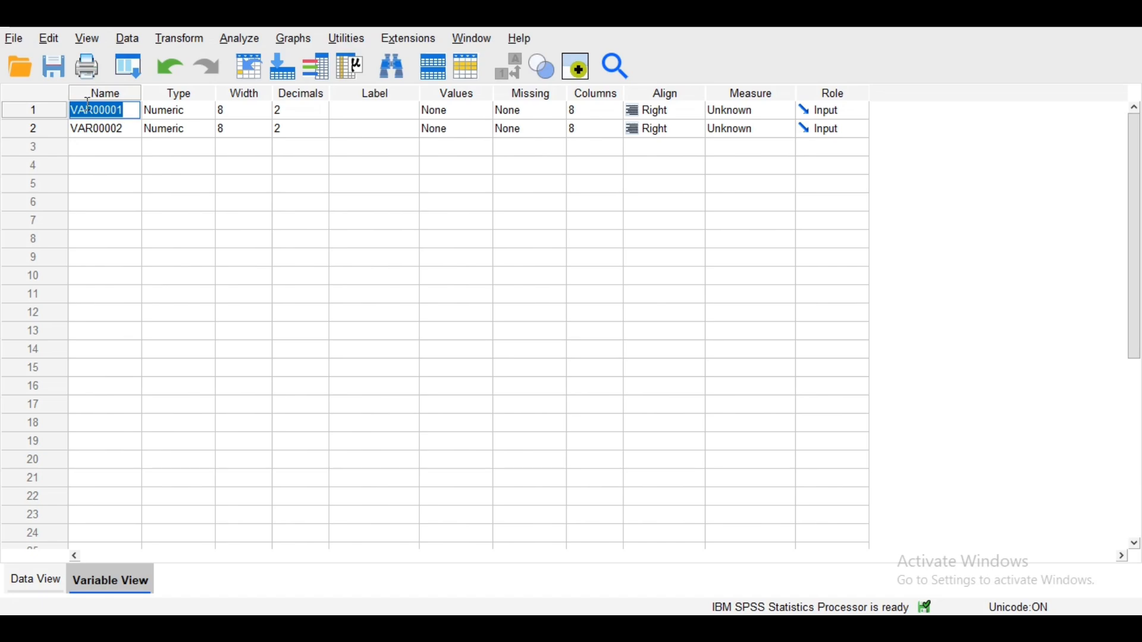
pyautogui.write('X1')
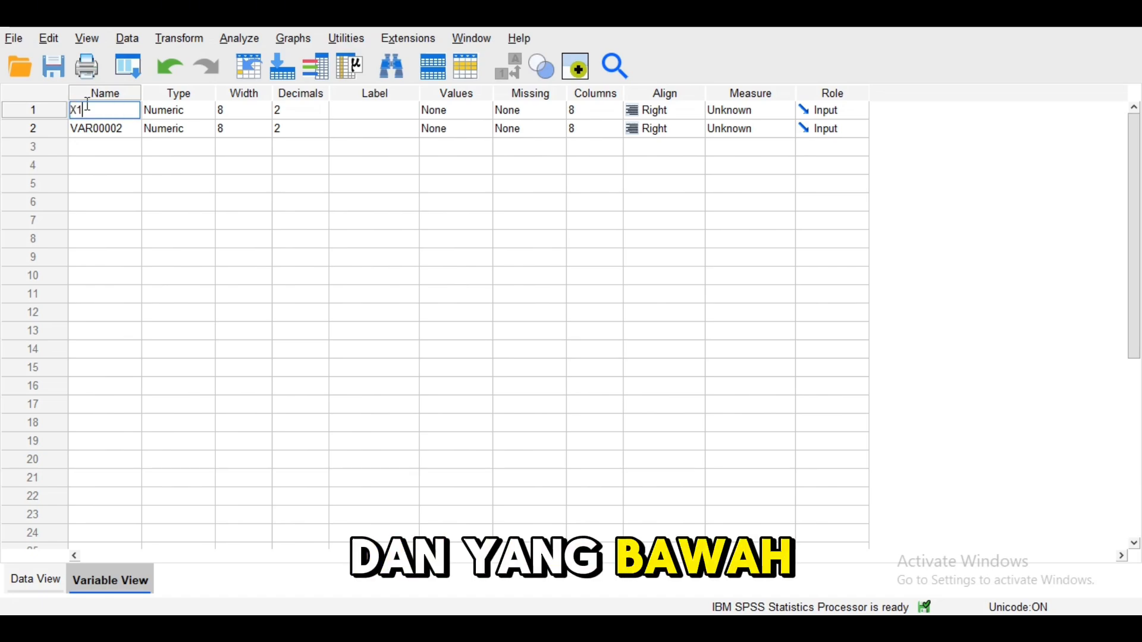
pyautogui.press('Return')
pyautogui.write('X2')
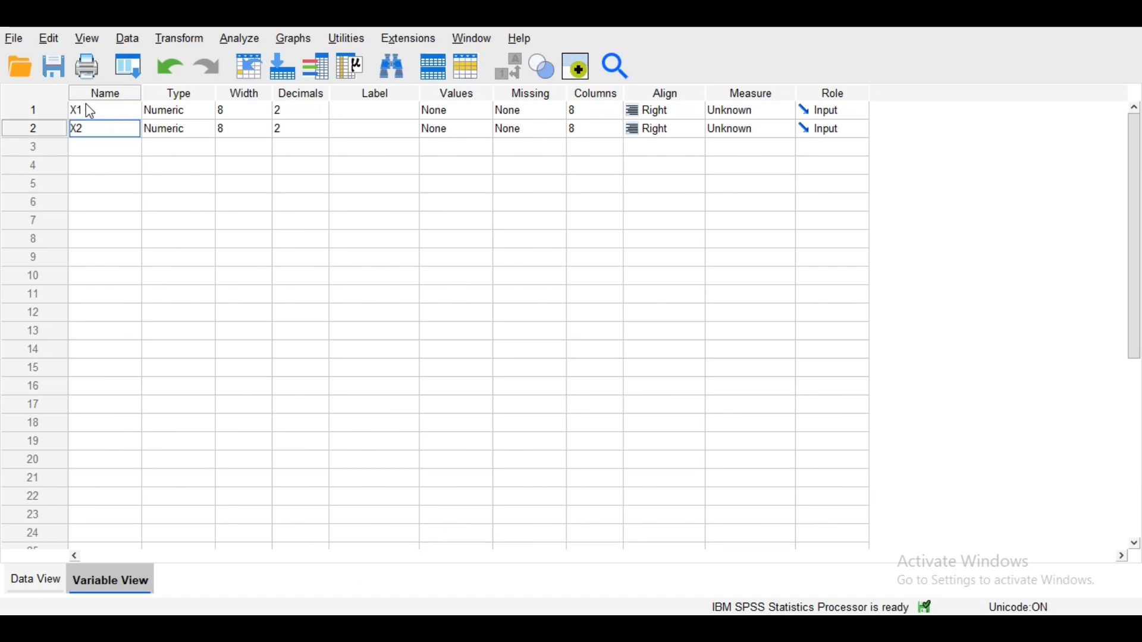
# - Set the decimals of both X1 and X2 to 0
pyautogui.press('Tab')
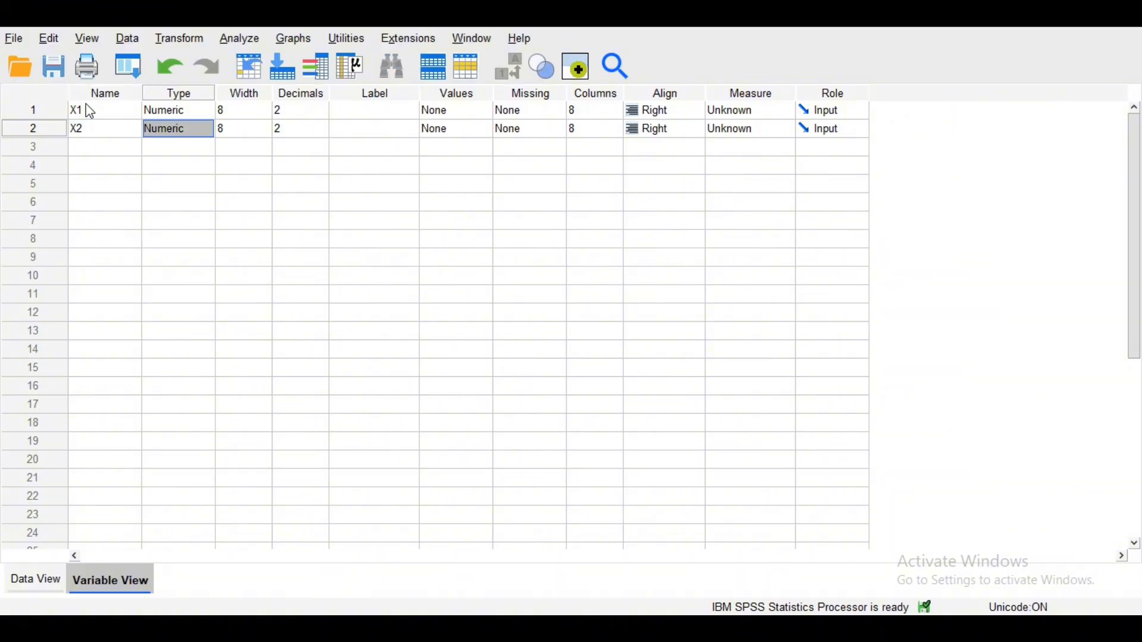
pyautogui.press('Tab')
pyautogui.press('Tab')
pyautogui.press('Up')
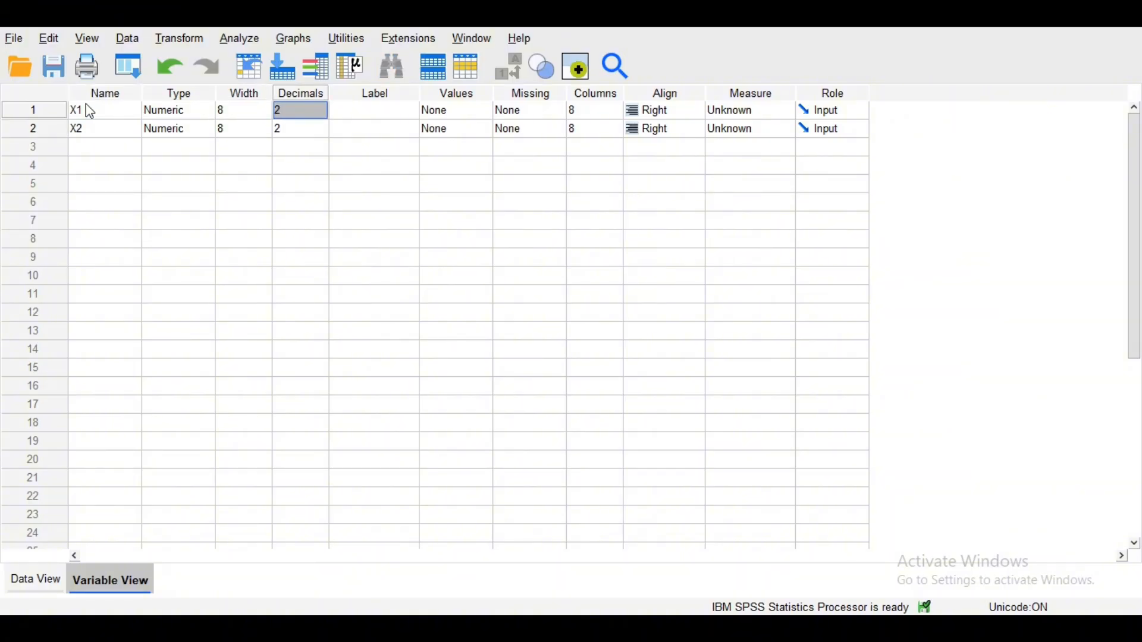
pyautogui.write('0')
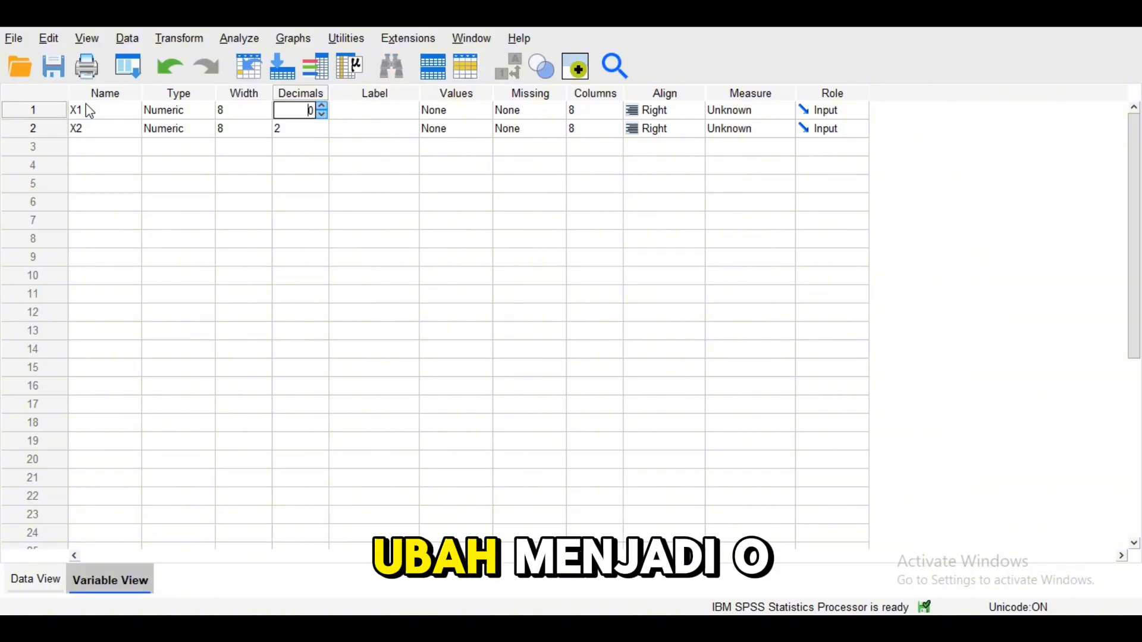
pyautogui.click(300, 130)
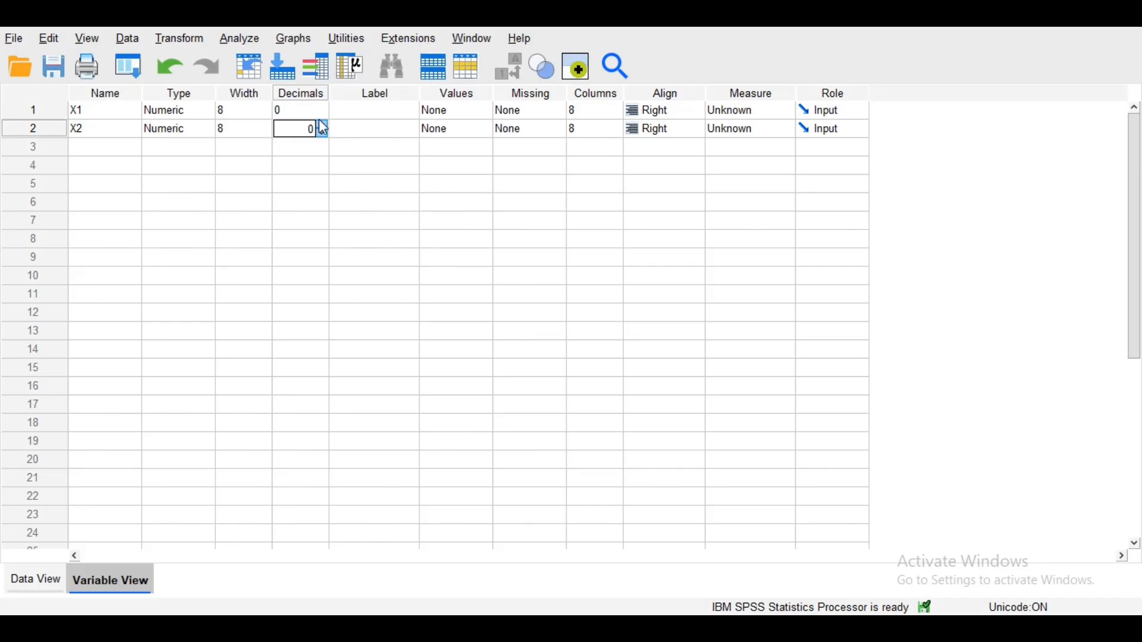
# - Label variable X1 as Score UTS and variable X2 as Score UAS
pyautogui.click(355, 111)
pyautogui.write('Sc')
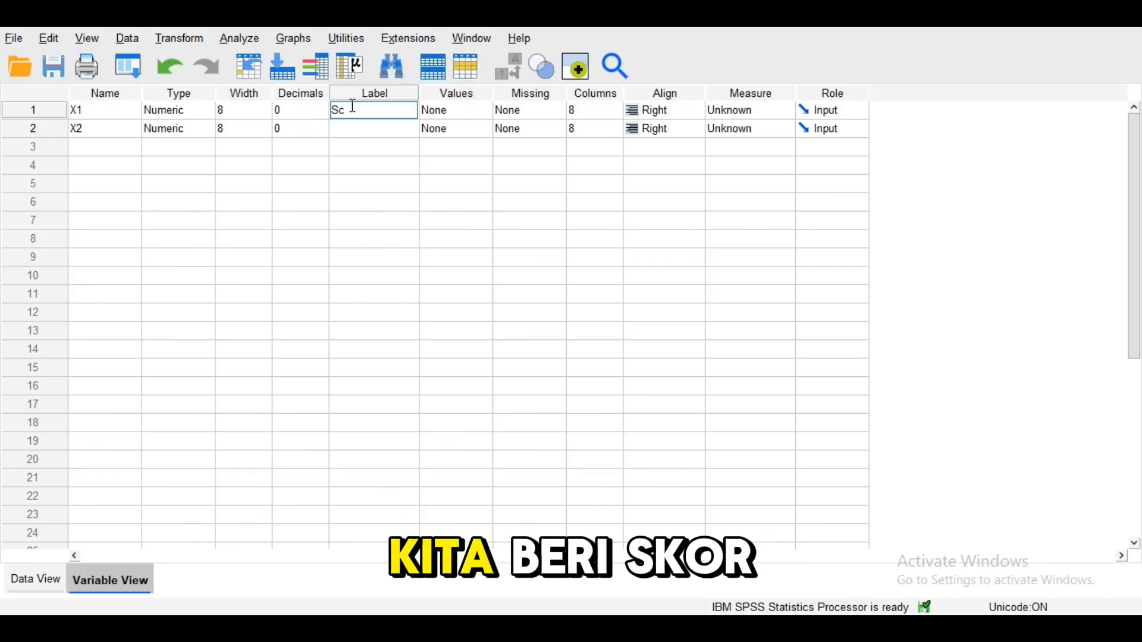
pyautogui.write('ore UTS')
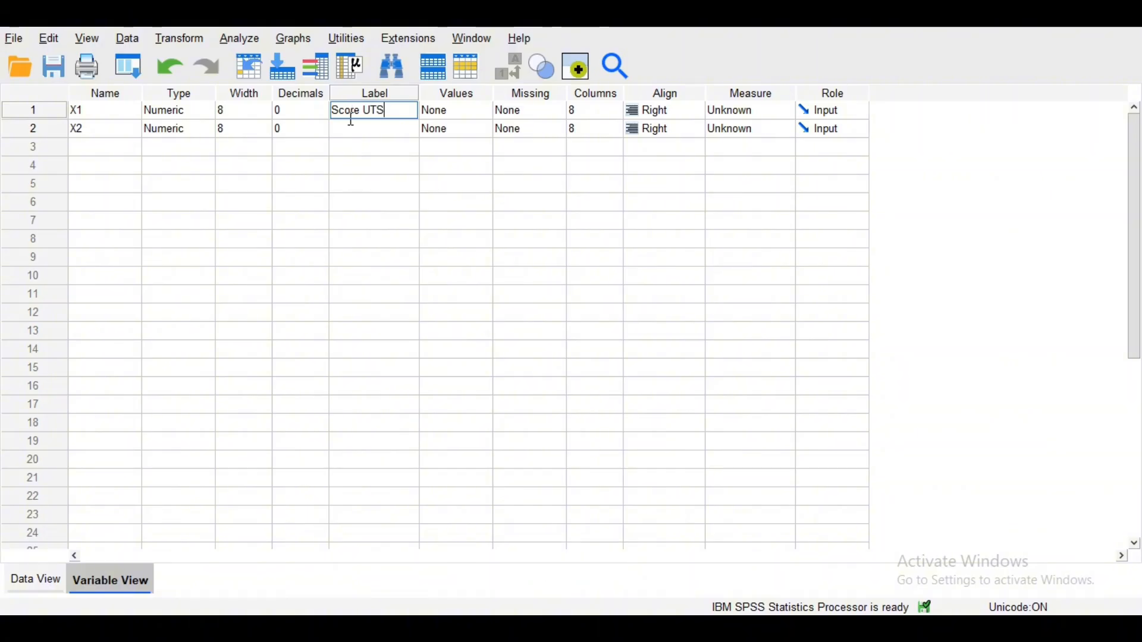
pyautogui.press('Return')
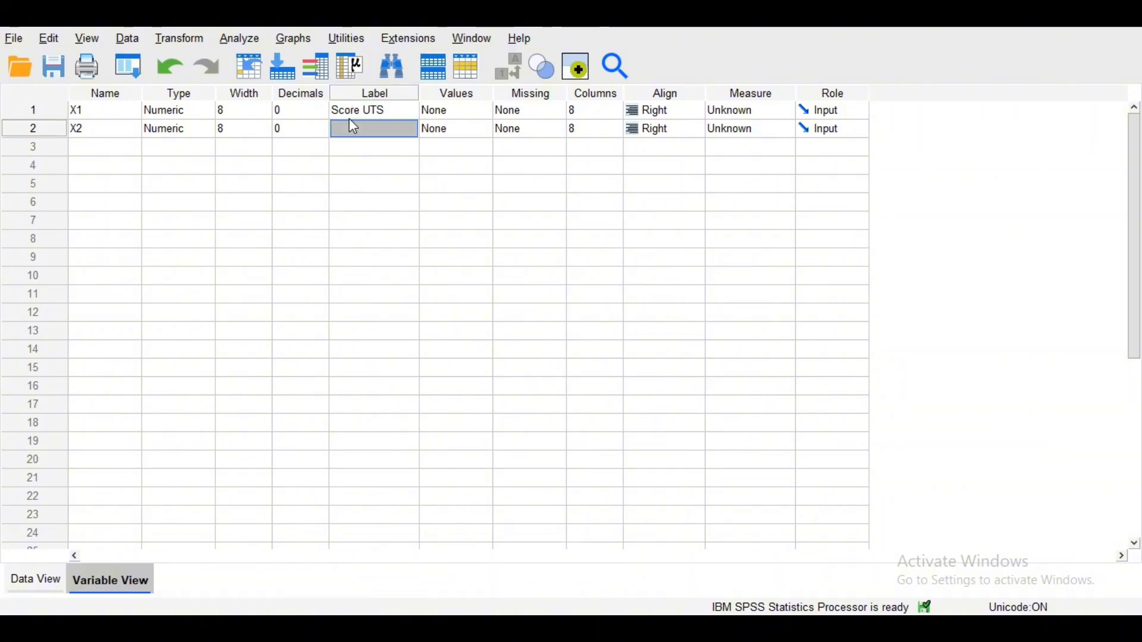
pyautogui.write('Sco')
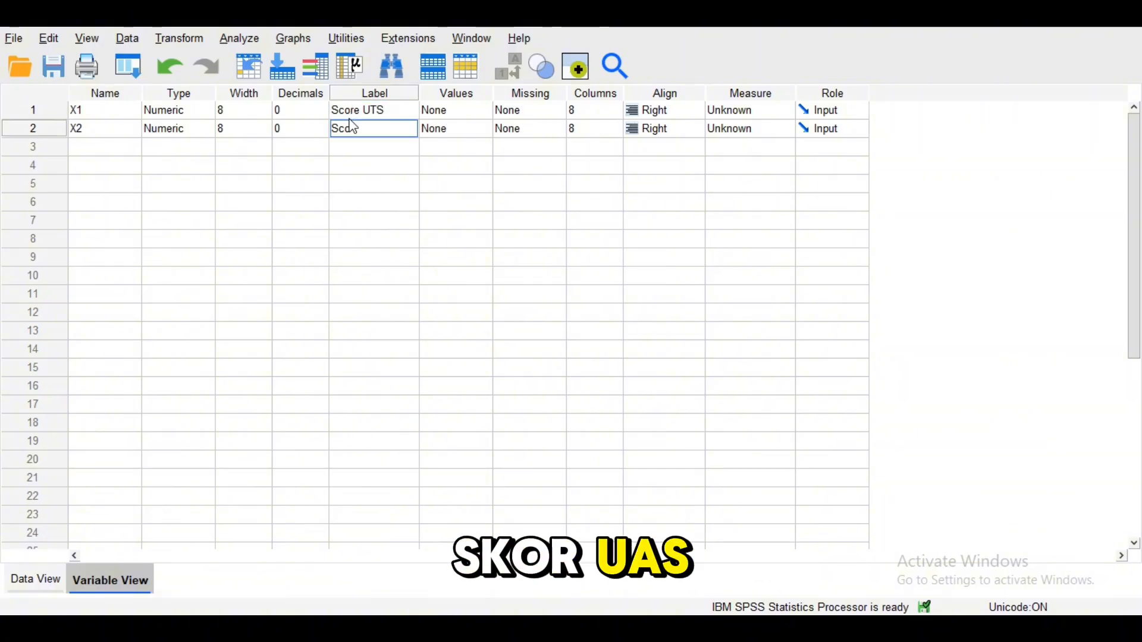
pyautogui.write('re UAS')
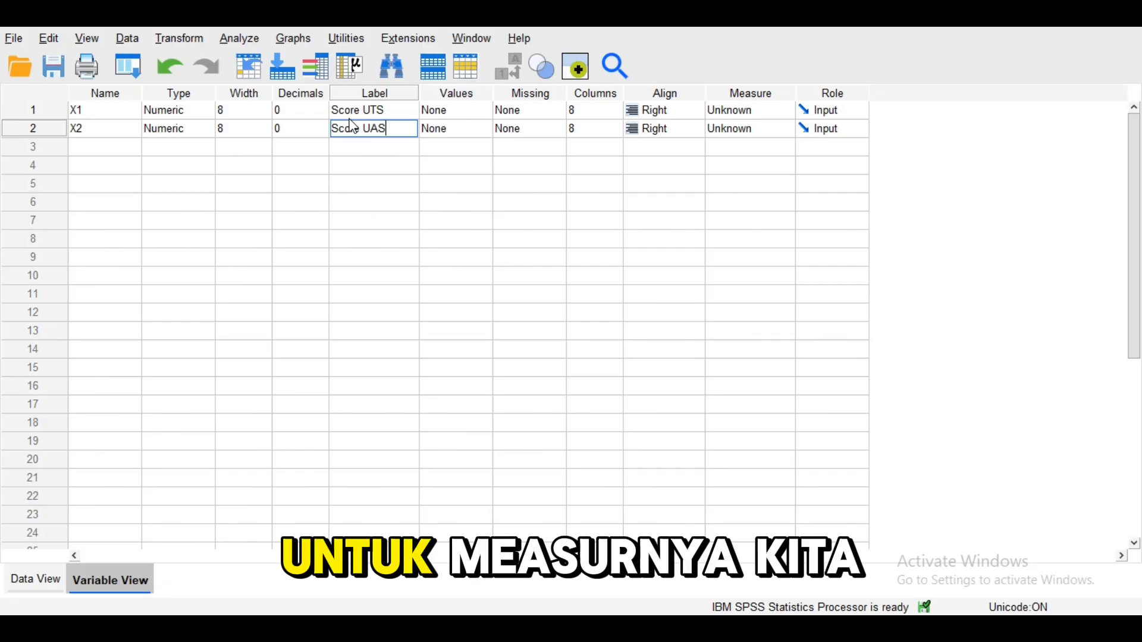
# - Set the measurement level of both X1 and X2 to Scale
pyautogui.click(785, 109)
pyautogui.click(776, 130)
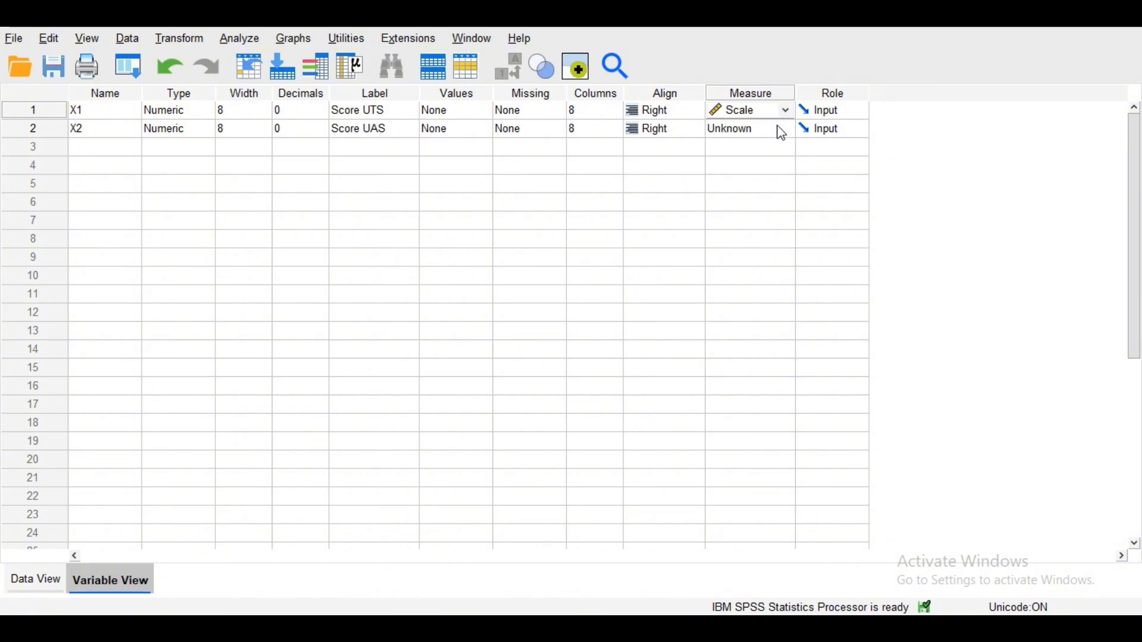
pyautogui.click(788, 132)
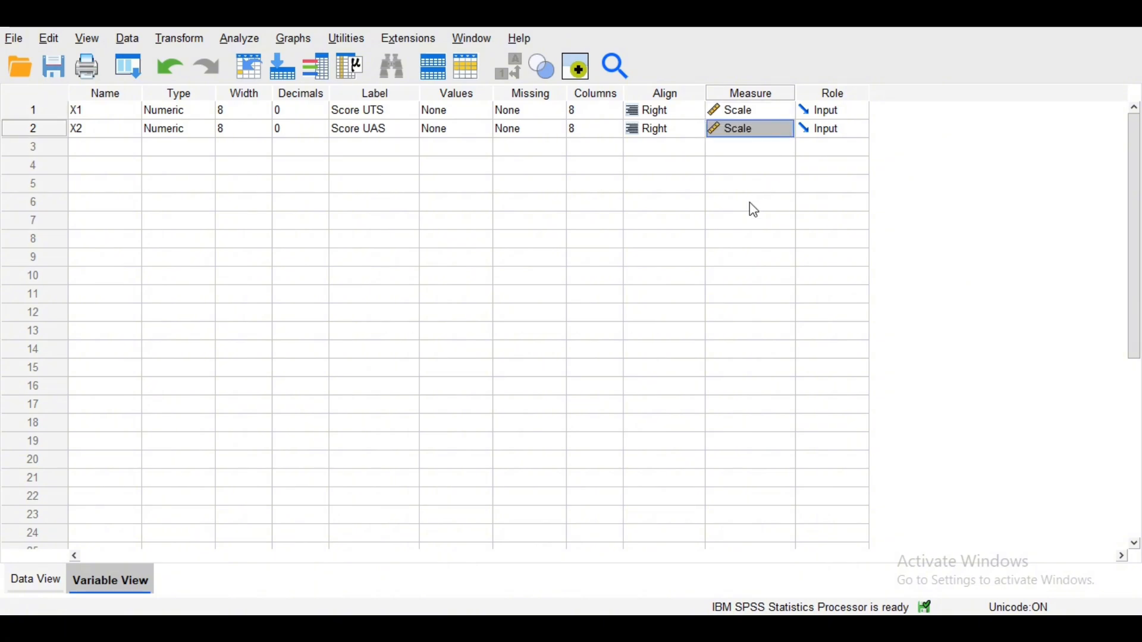
# - Start an Explore analysis from the data and assign Score UTS and Score UAS as its dependent variables
pyautogui.click(52, 589)
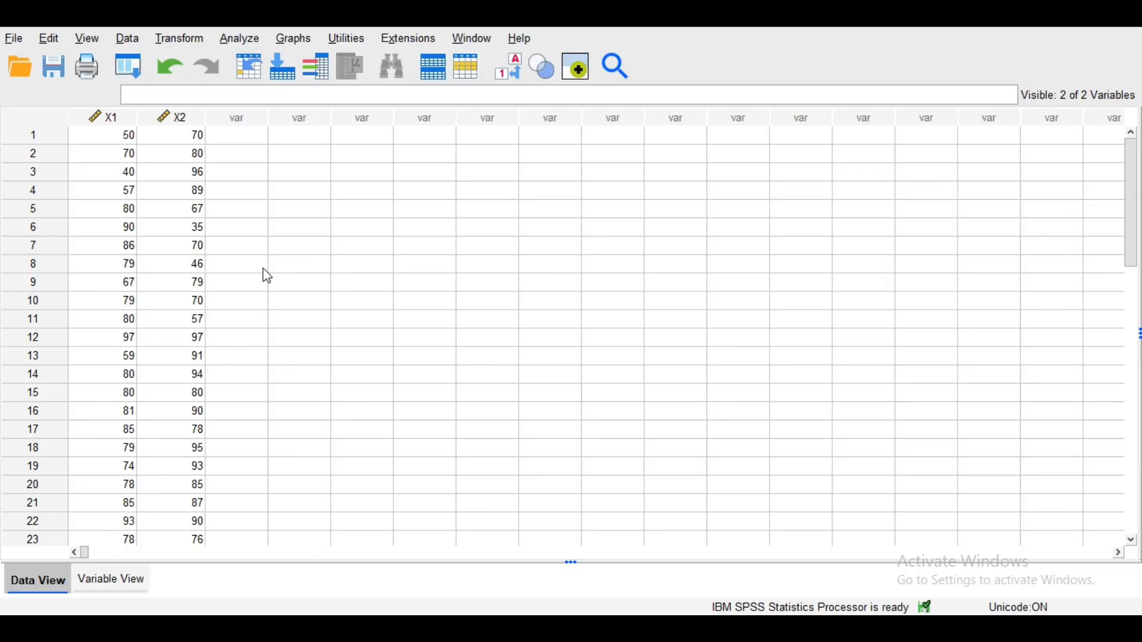
pyautogui.click(248, 37)
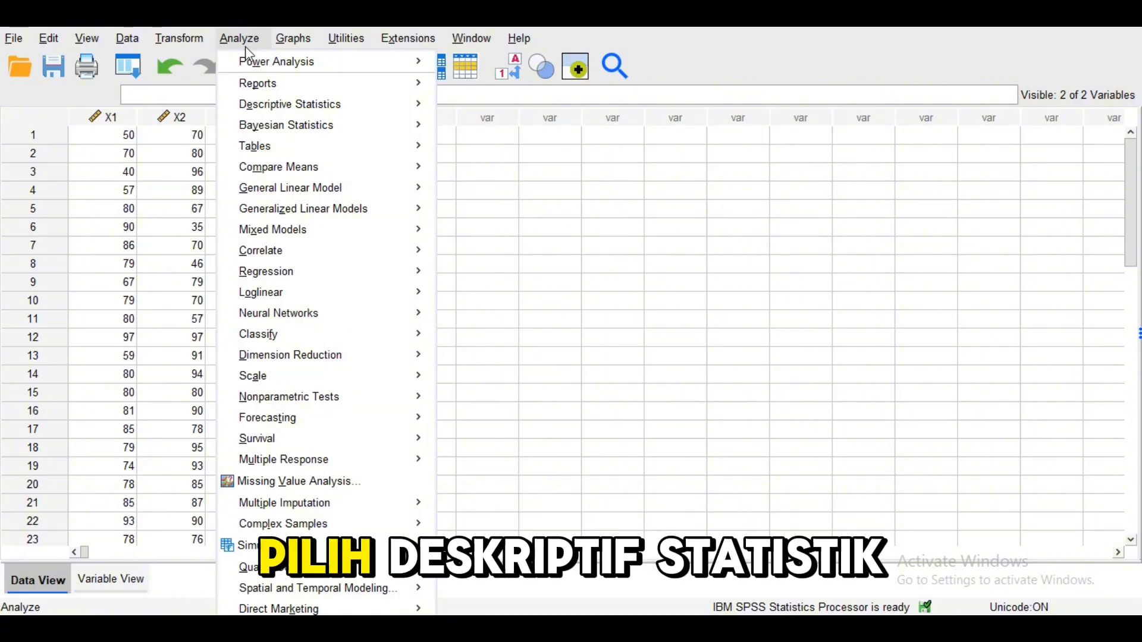
pyautogui.moveTo(285, 109)
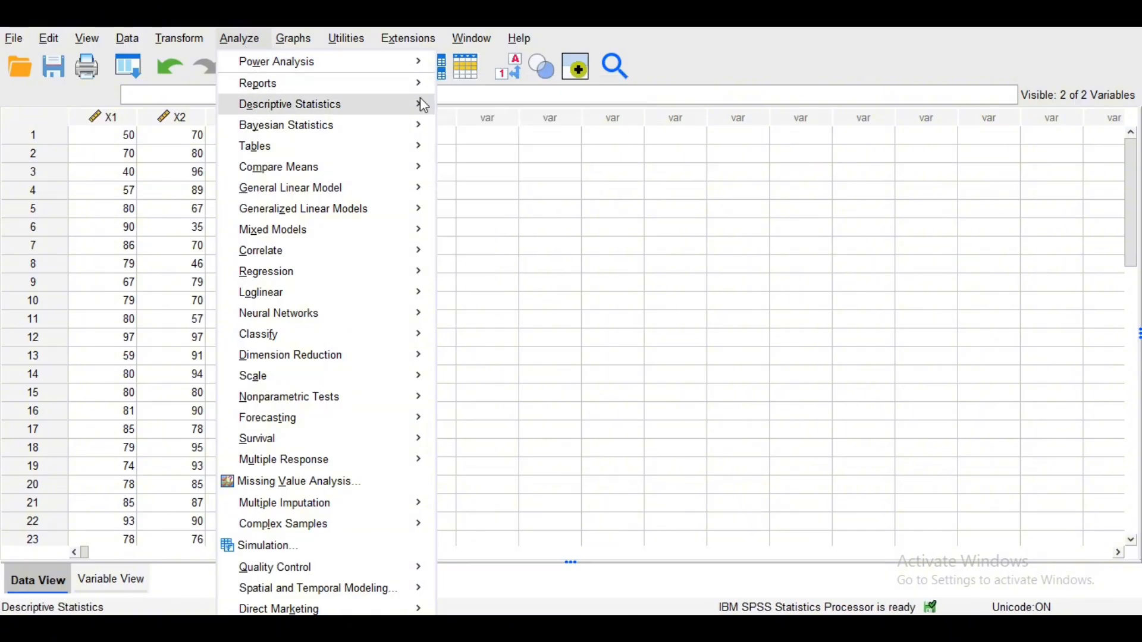
pyautogui.click(479, 156)
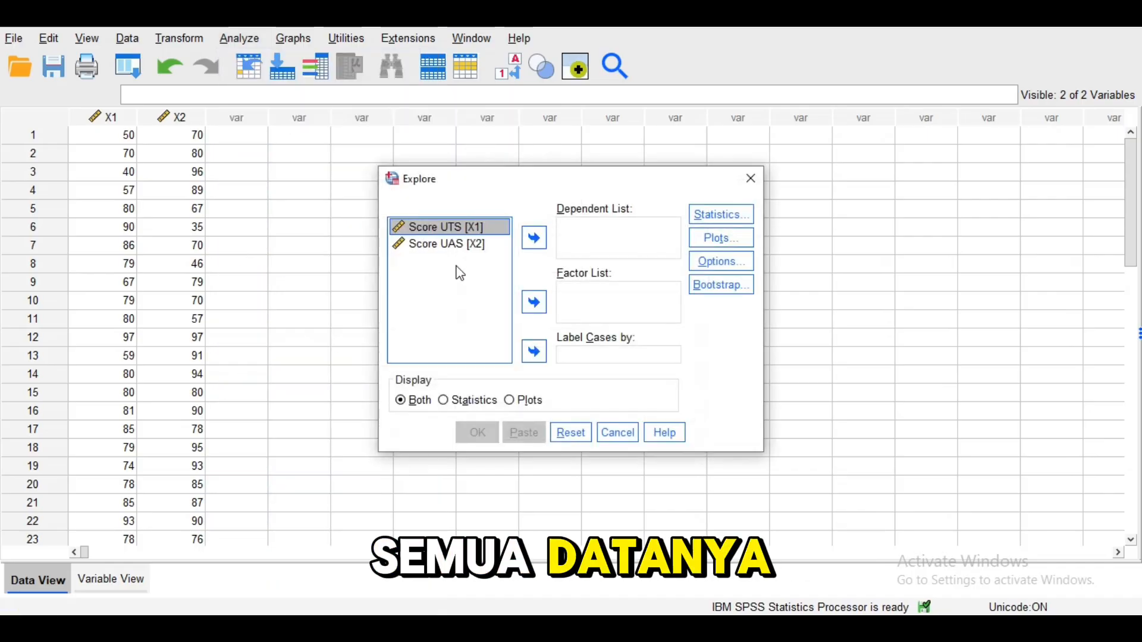
pyautogui.hotkey('shift', 'Down')
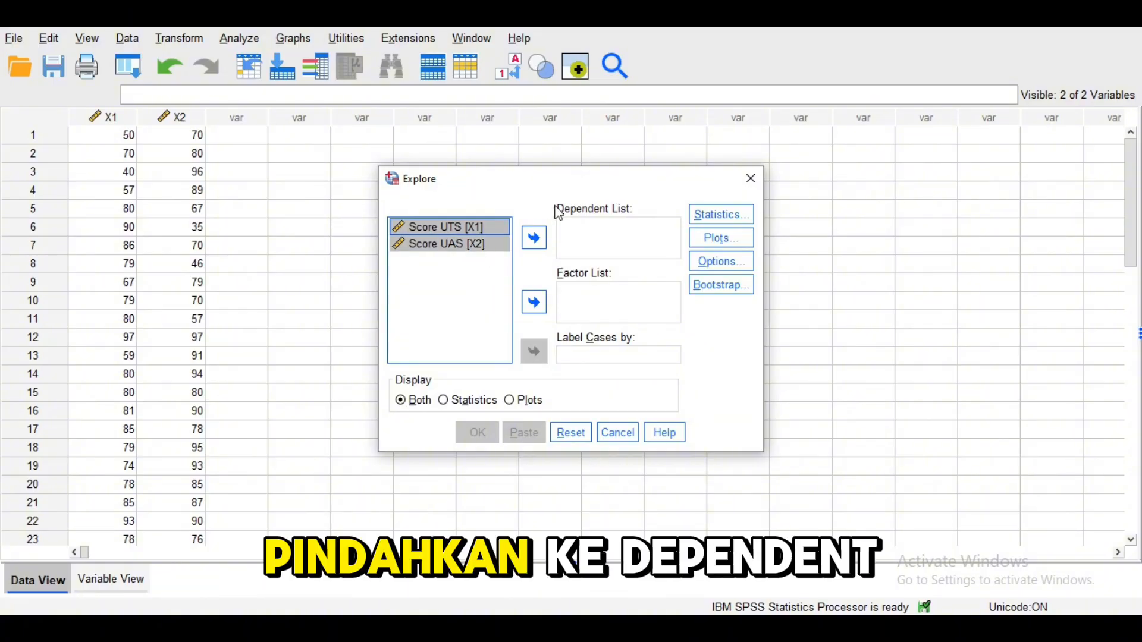
pyautogui.click(534, 239)
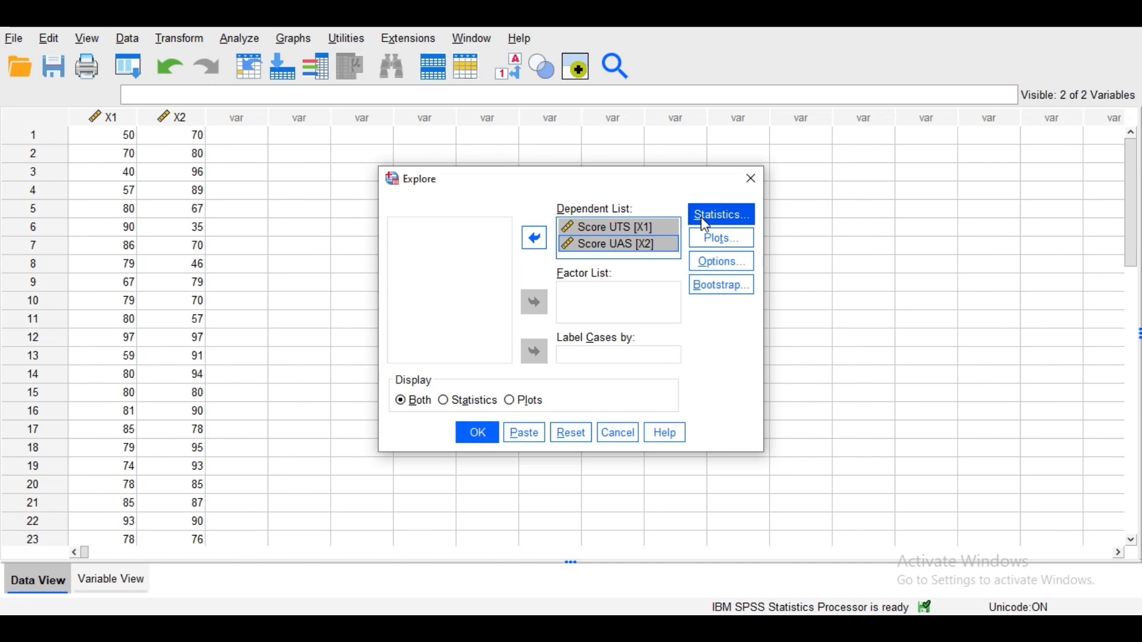
# - Include normality plots with tests in the Explore analysis and run it
pyautogui.click(714, 239)
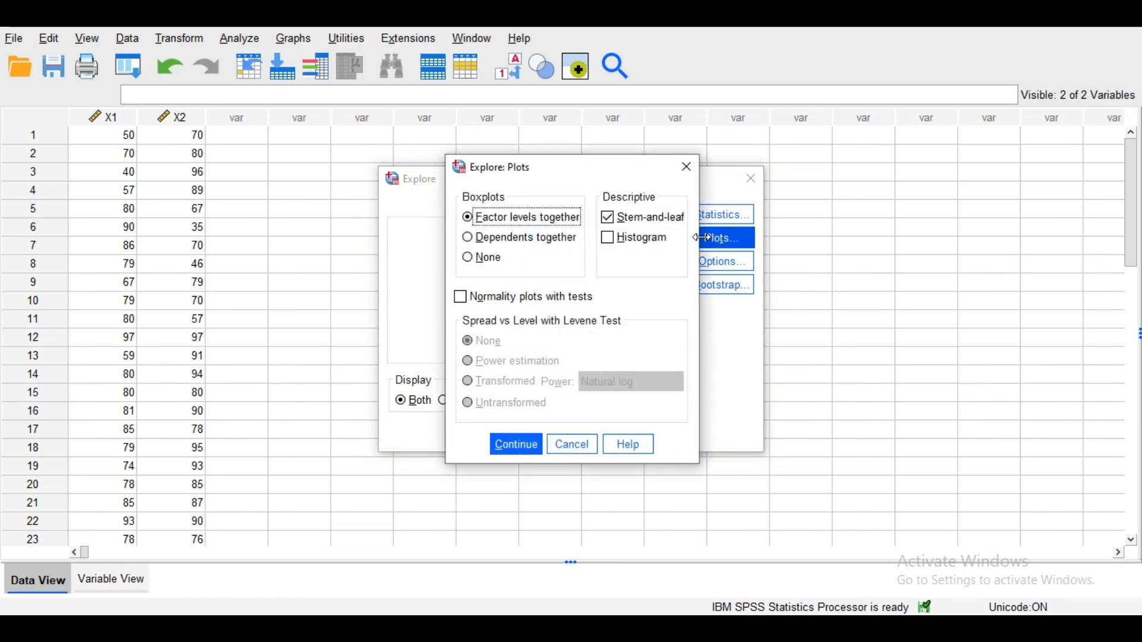
pyautogui.click(461, 298)
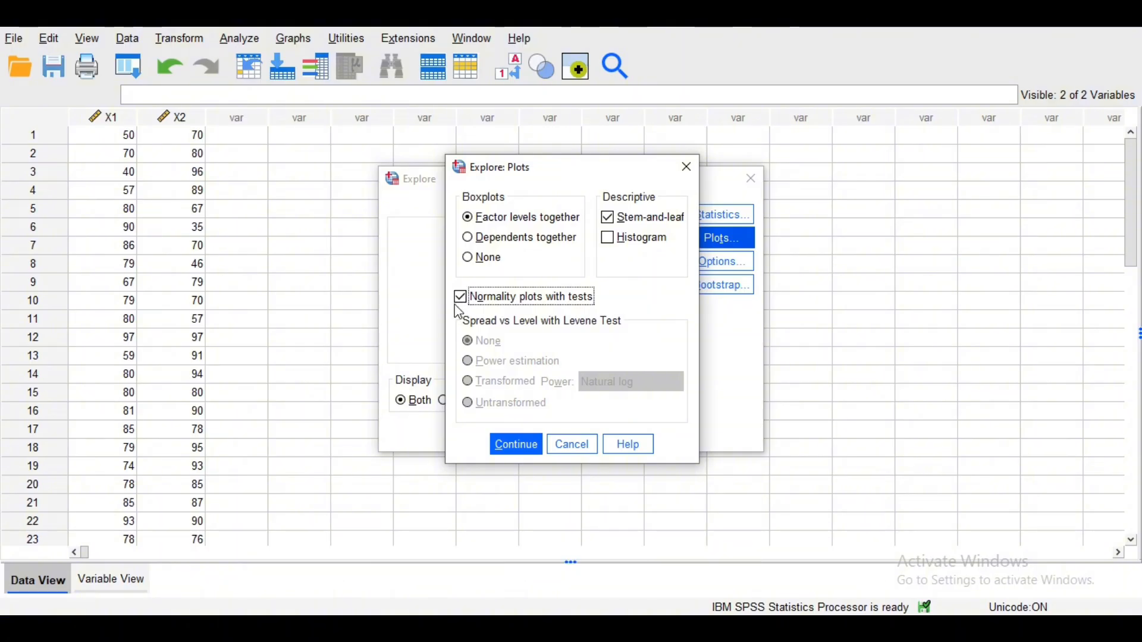
pyautogui.click(515, 445)
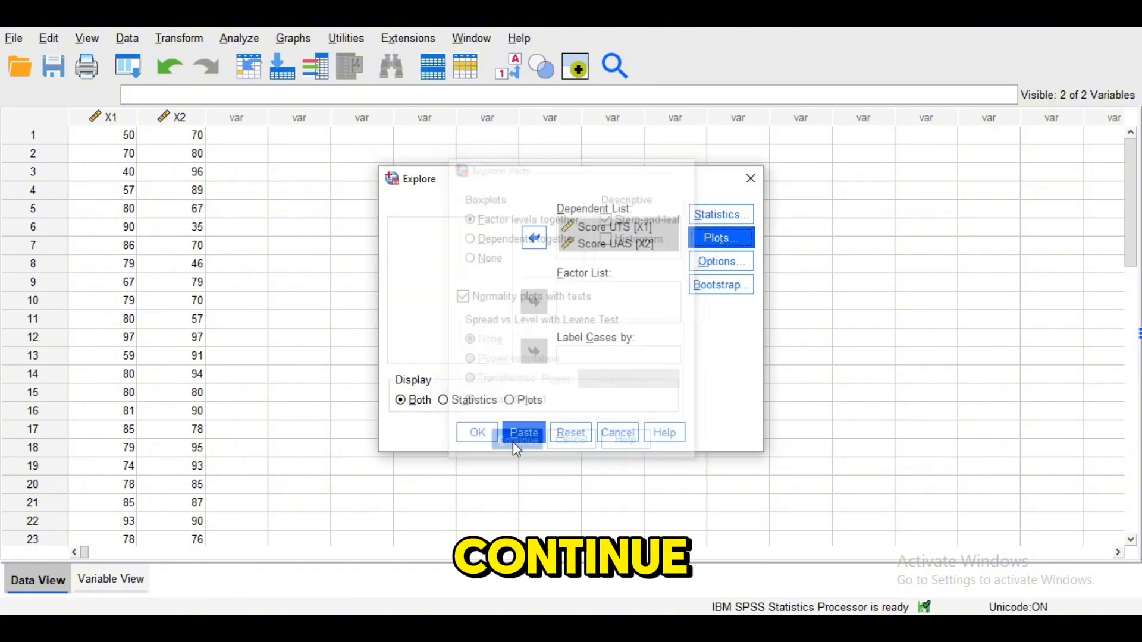
pyautogui.click(479, 434)
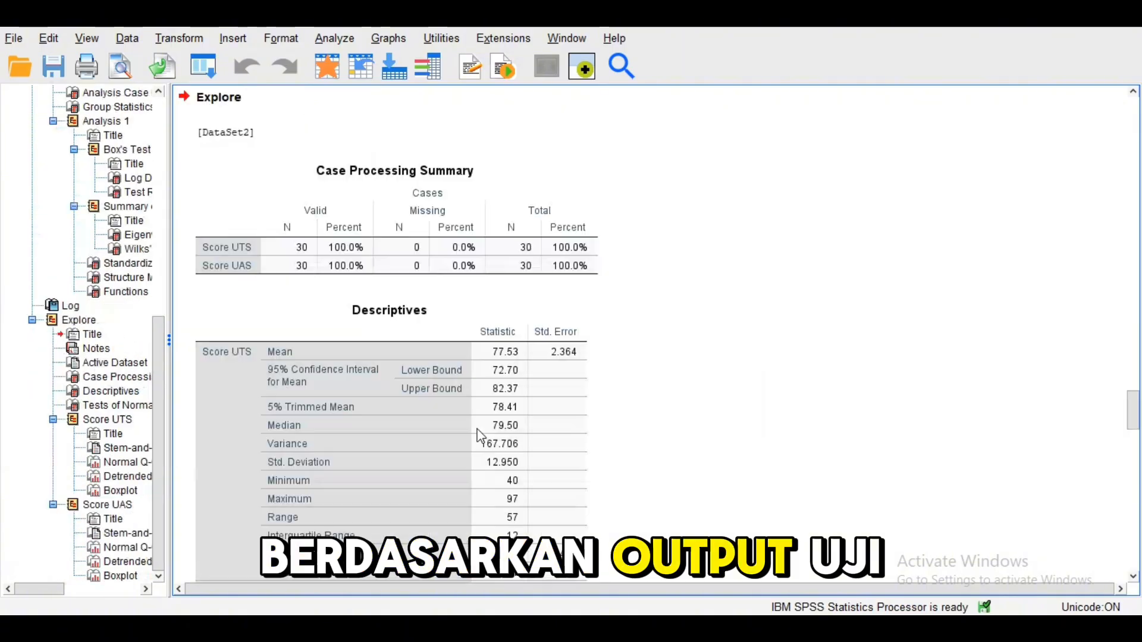
# - Examine the Explore output down to the Kolmogorov-Smirnov and Shapiro-Wilk significance values for both scores in the Tests of Normality table
pyautogui.scroll(2, 481, 436)
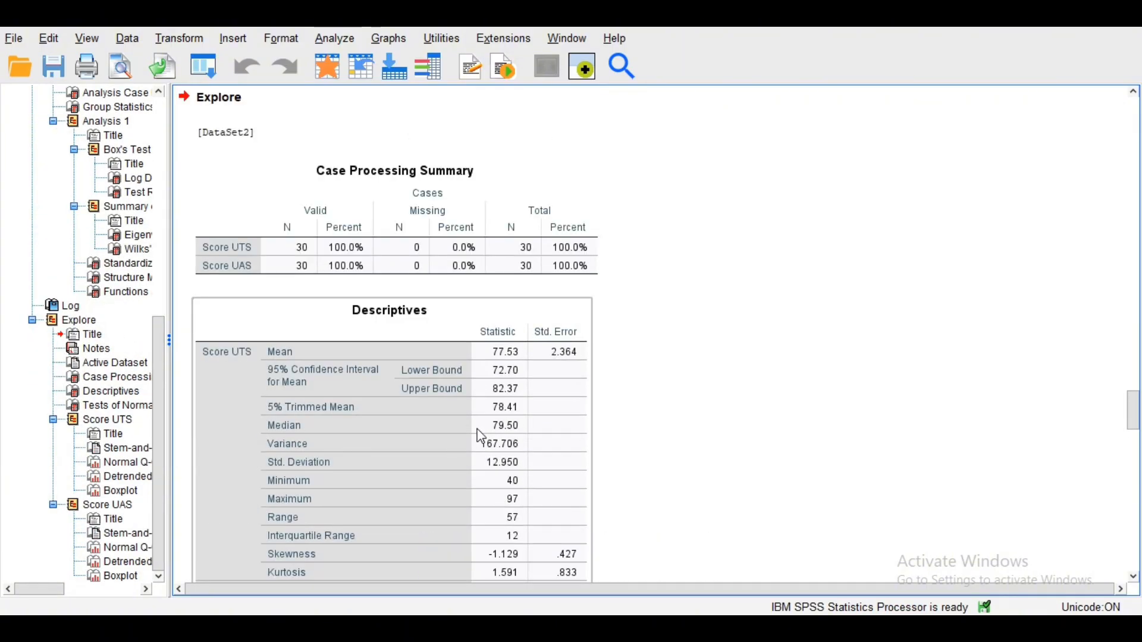
pyautogui.scroll(-8, 480, 436)
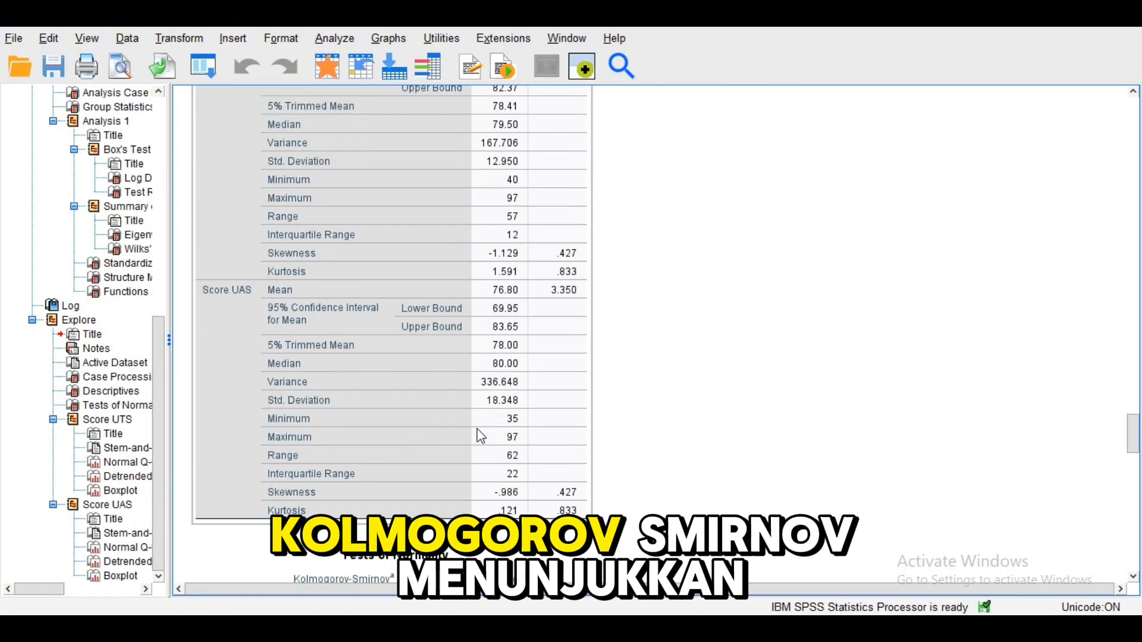
pyautogui.scroll(-4, 480, 436)
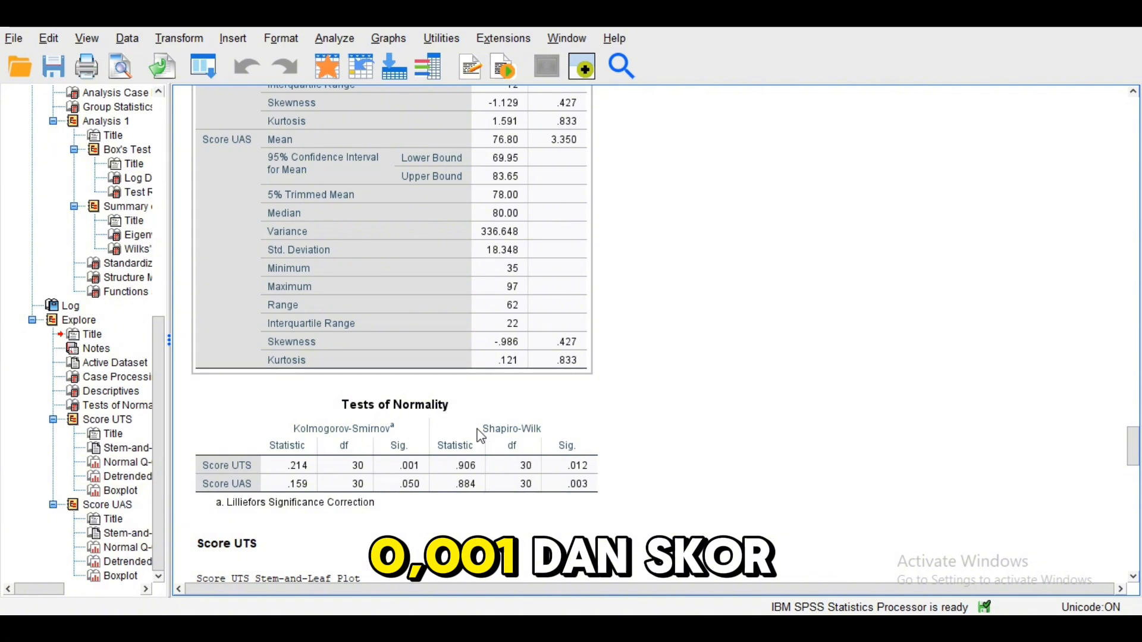
pyautogui.click(481, 436)
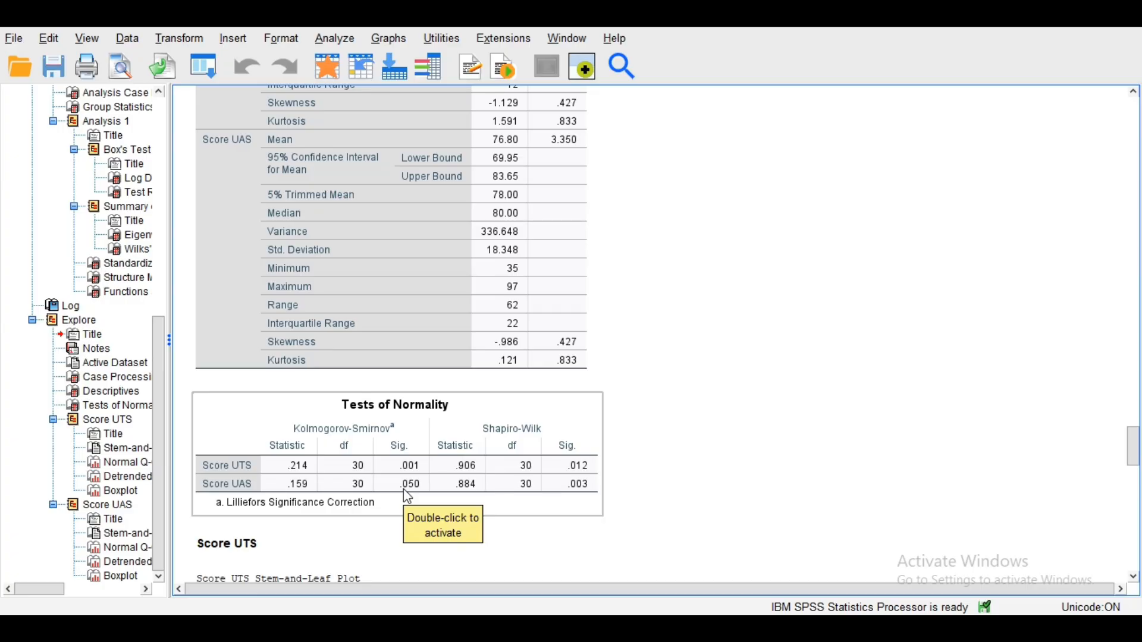
pyautogui.click(414, 525)
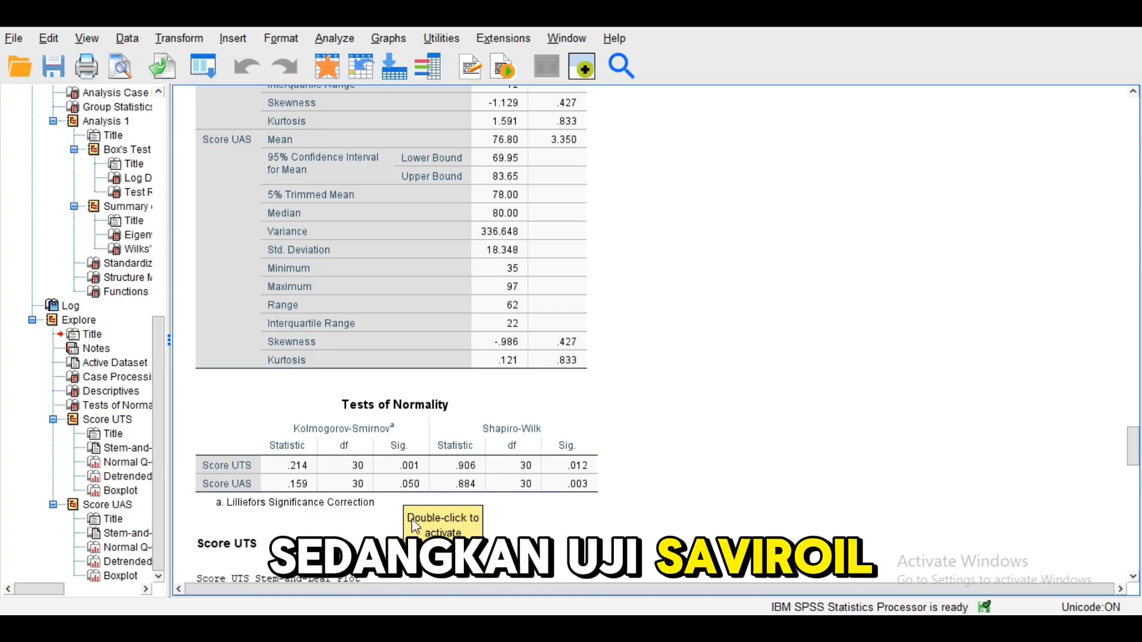
pyautogui.click(391, 542)
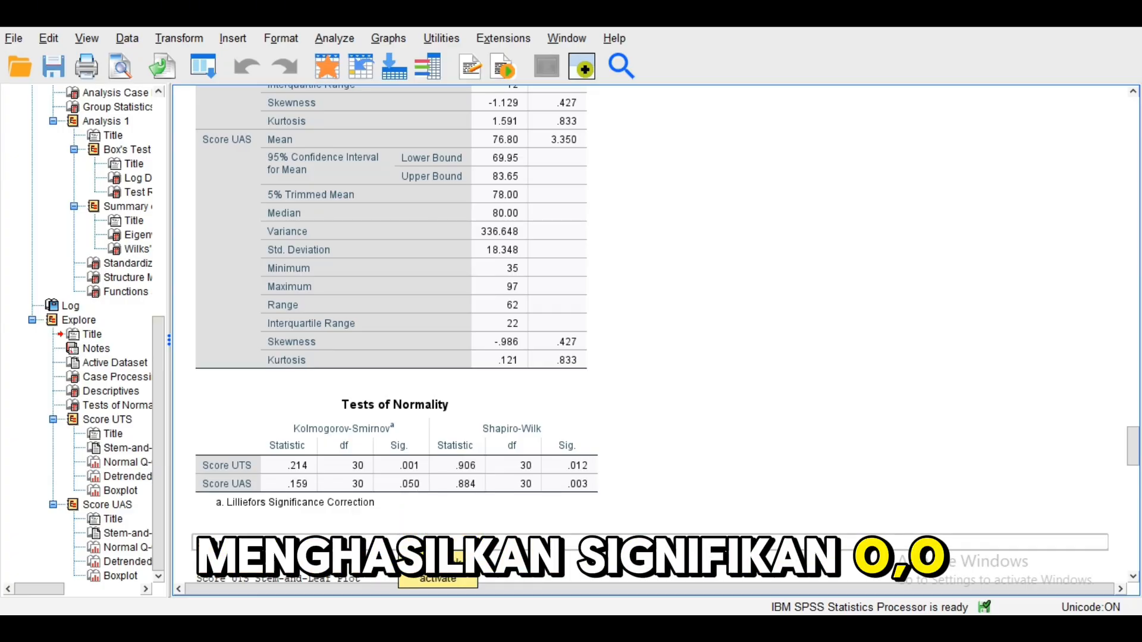
pyautogui.click(411, 531)
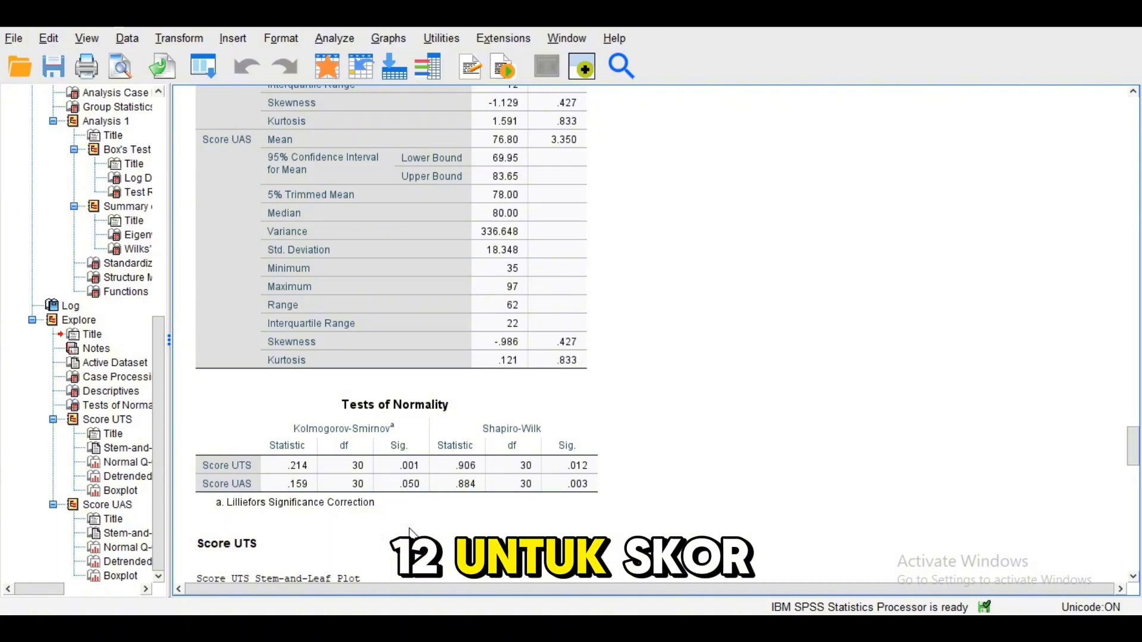